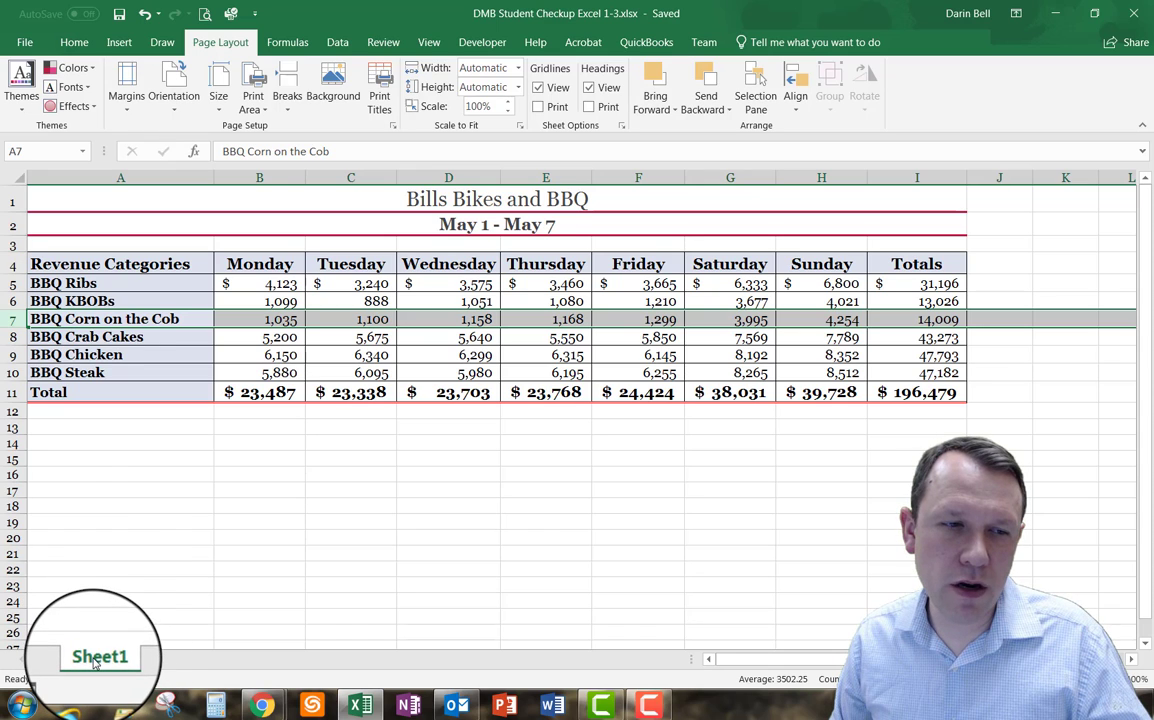
Rename the Sheet1 worksheet to "Restaurant Revenue".
right_click(95, 664)
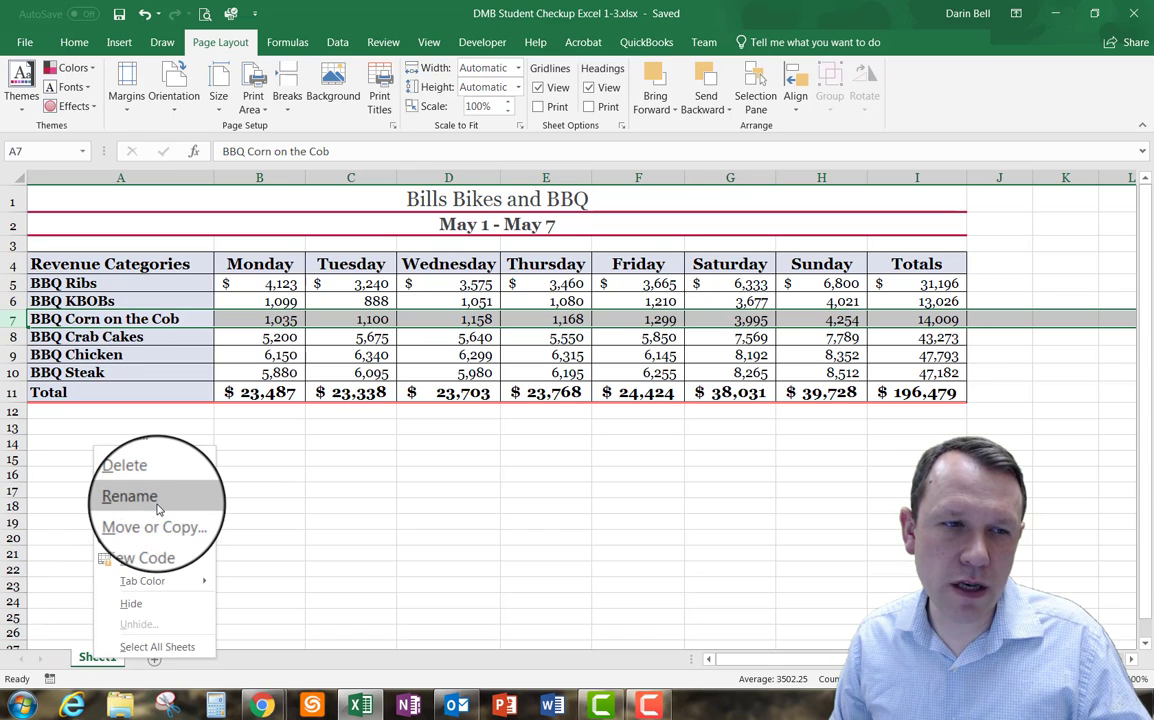
key(Escape)
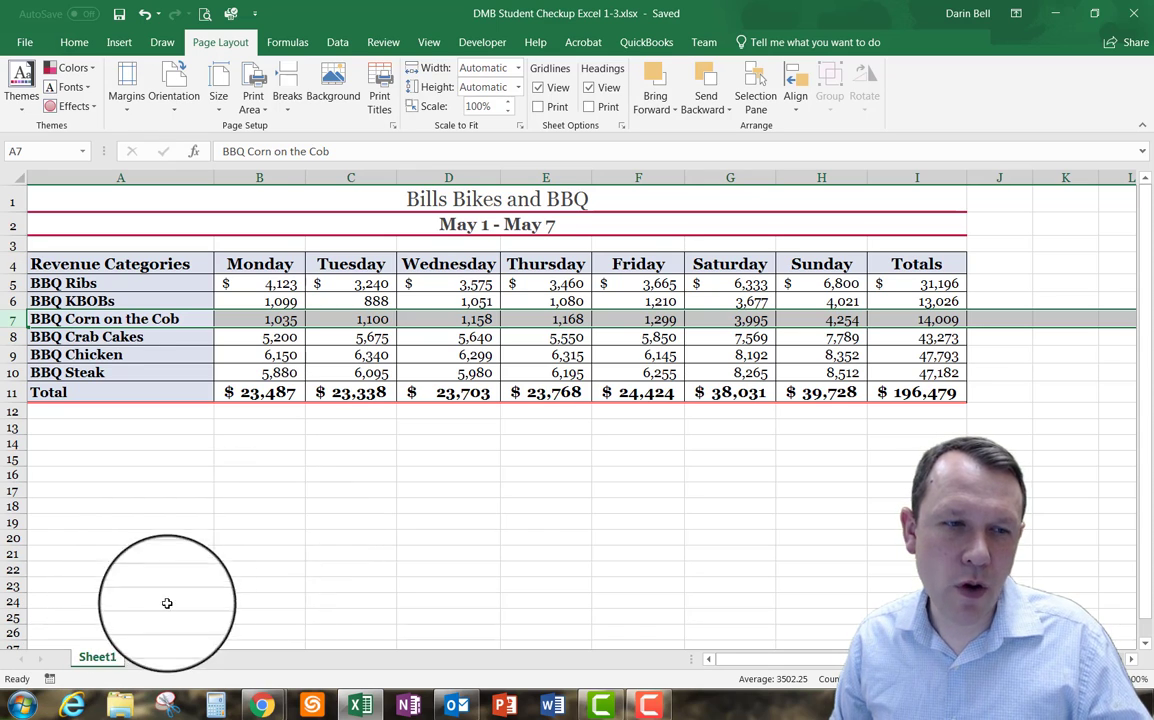
double_click(97, 658)
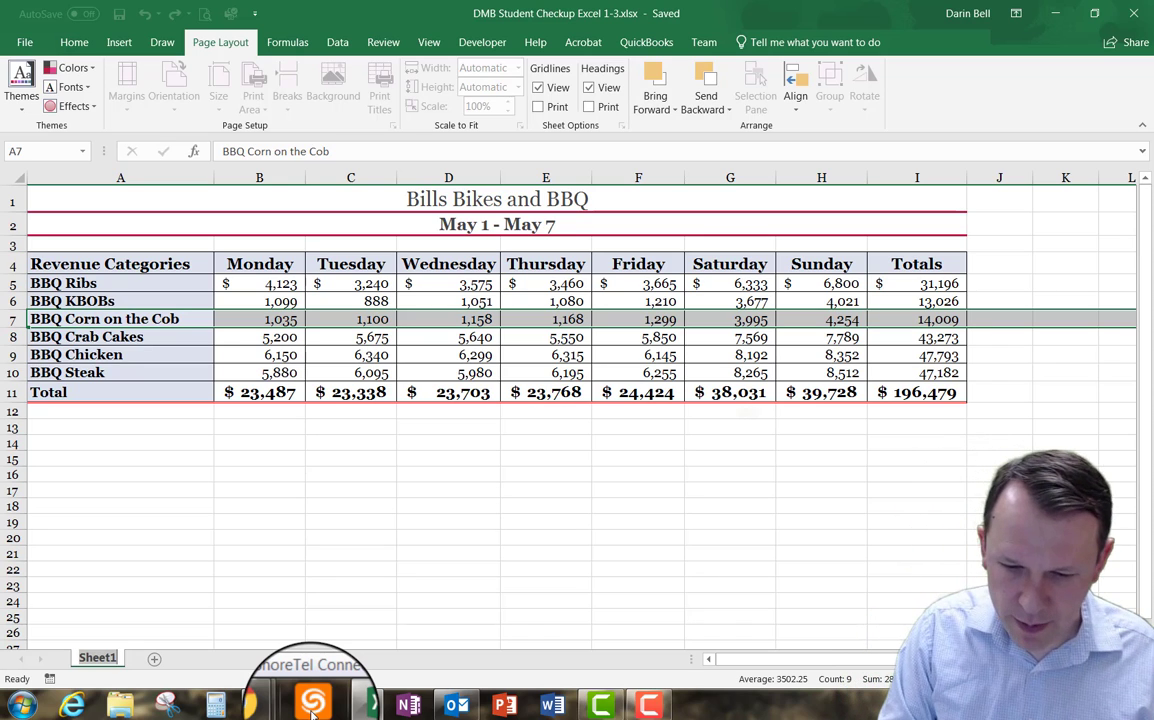
text(Rest)
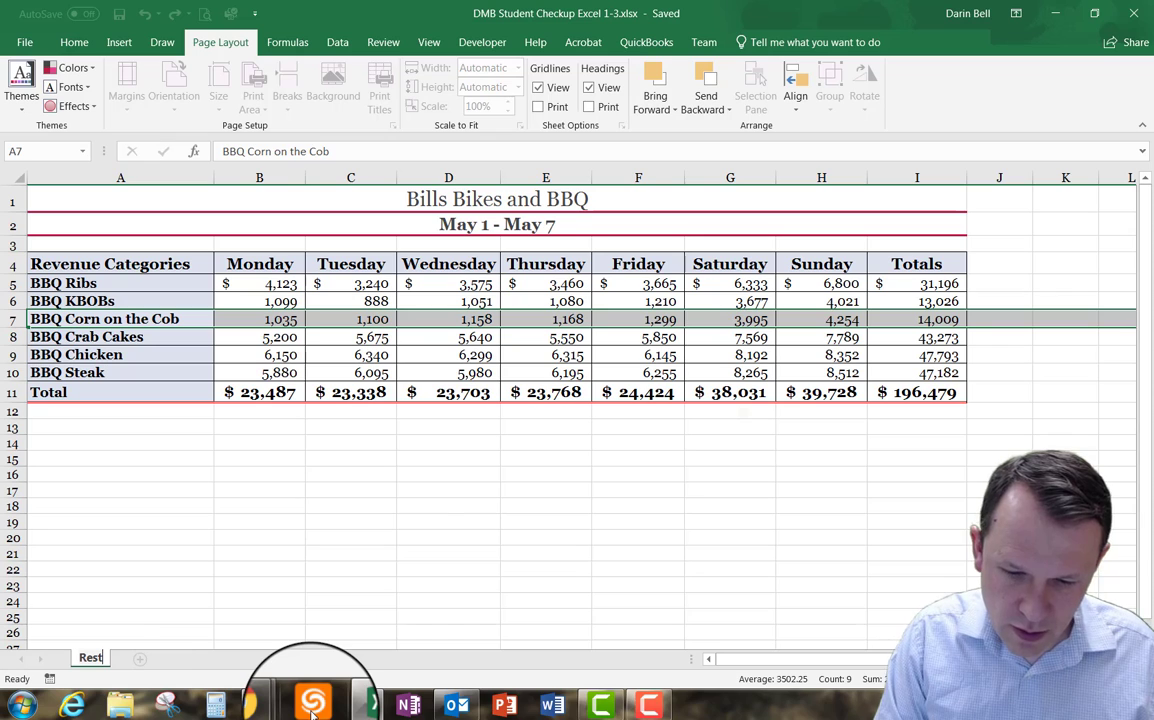
text(aurant Revenue)
click(242, 478)
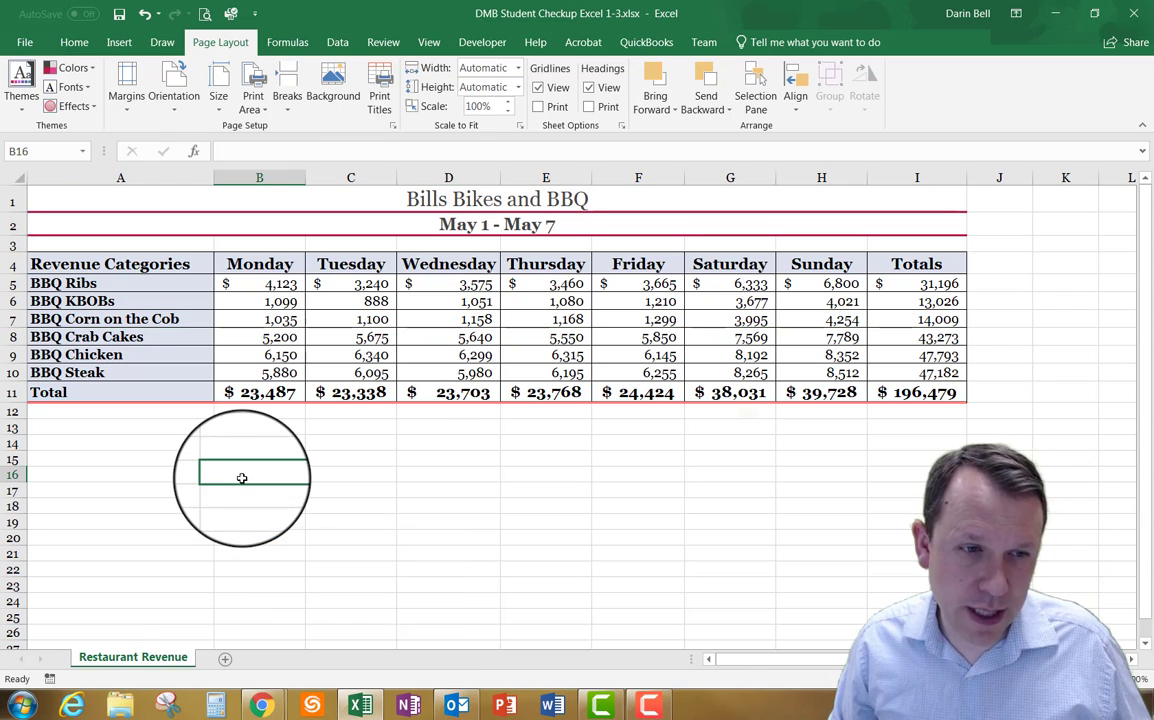
Set the Restaurant Revenue sheet's tab color to the standard red.
right_click(158, 664)
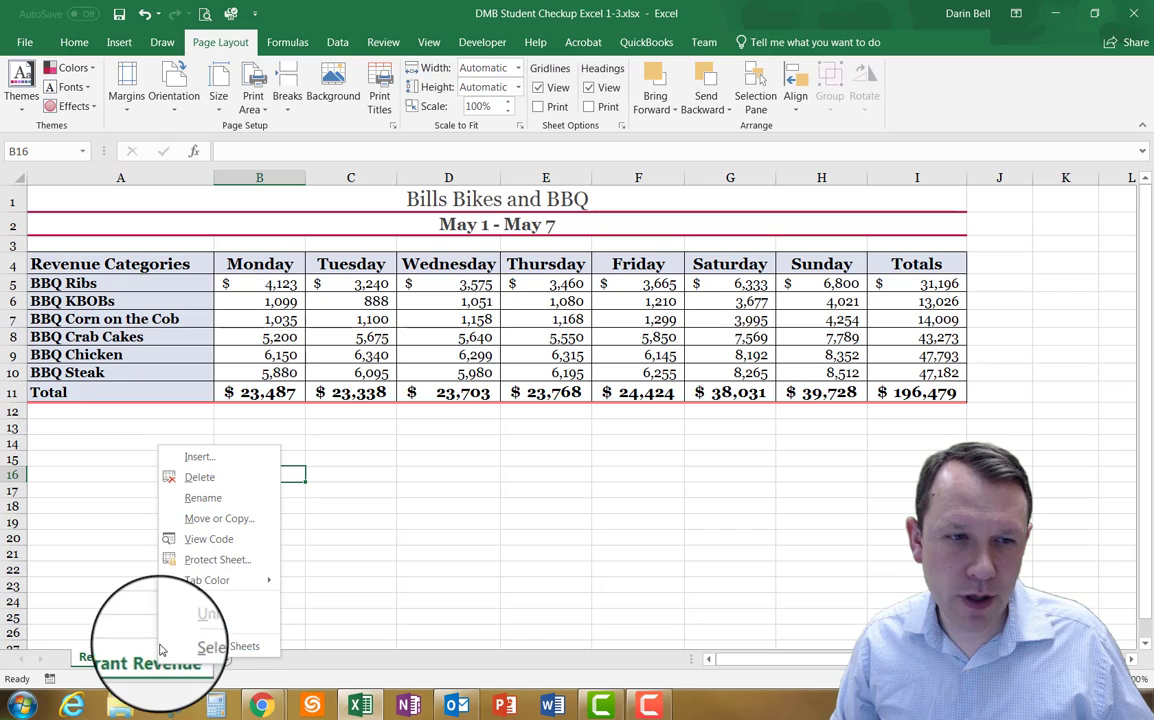
mouse_move(205, 585)
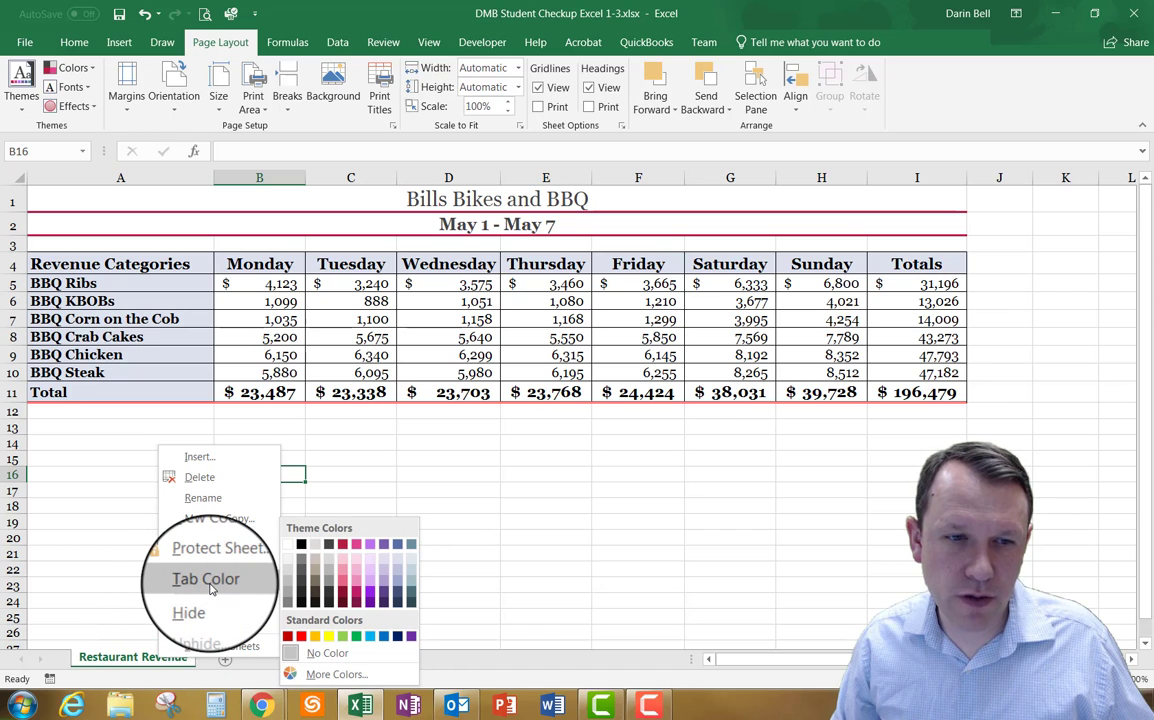
click(301, 636)
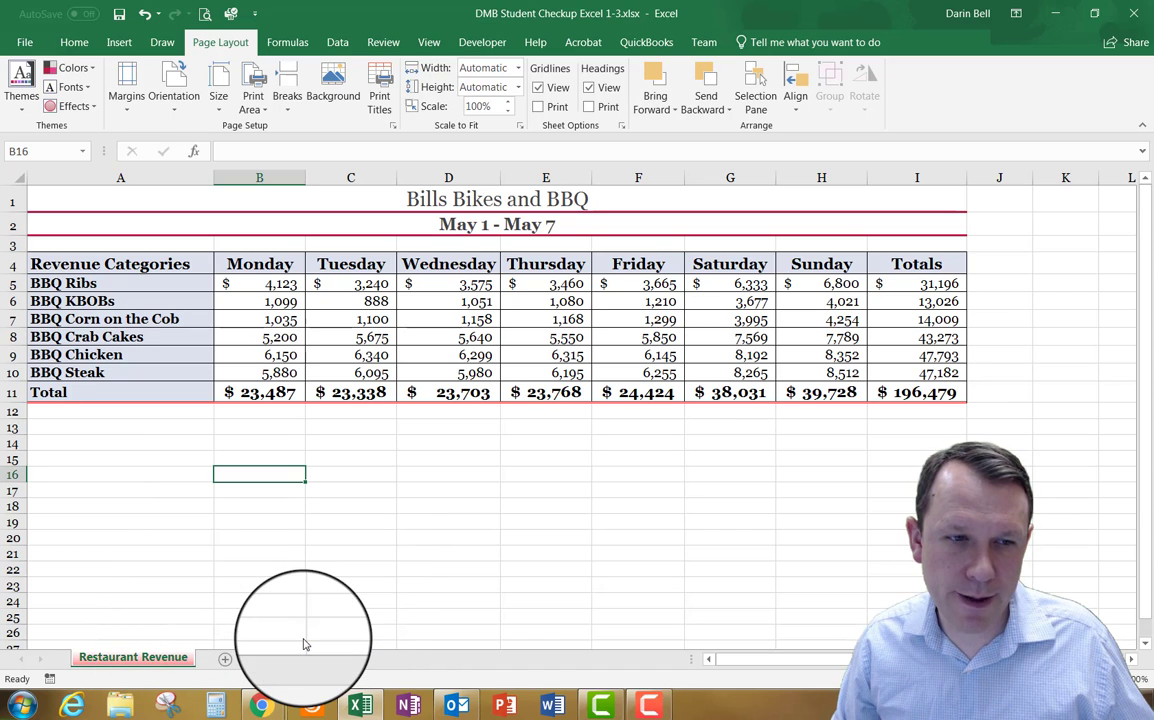
drag(400, 557, 446, 567)
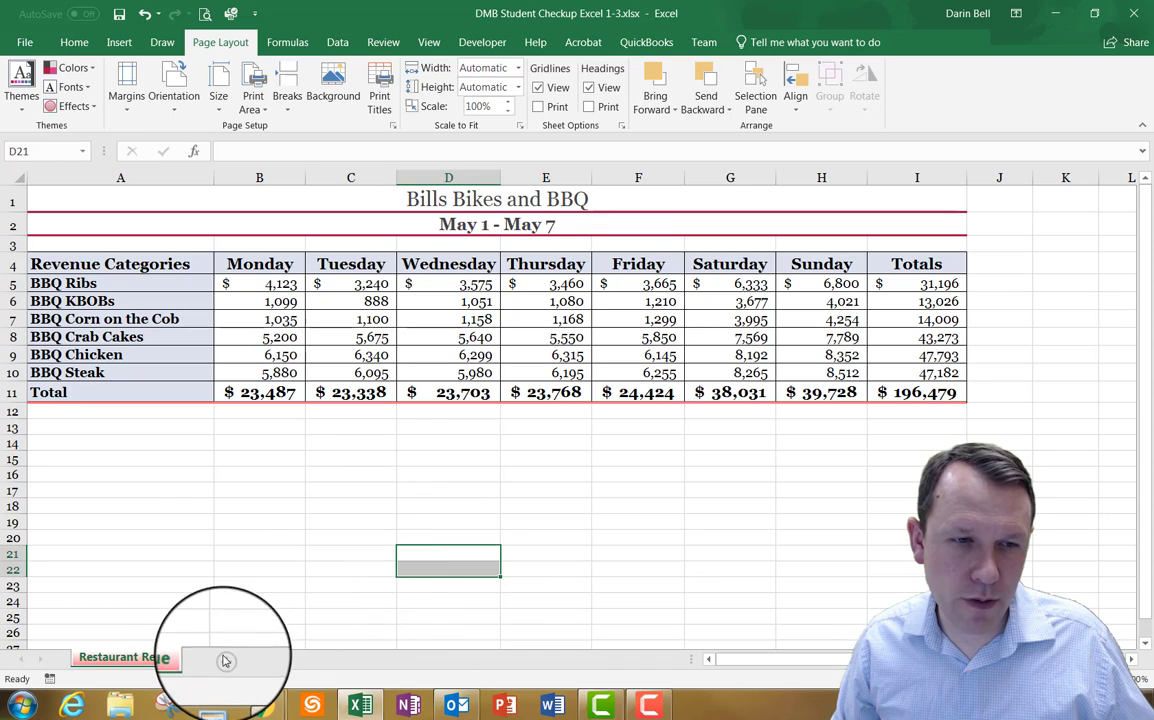
click(201, 603)
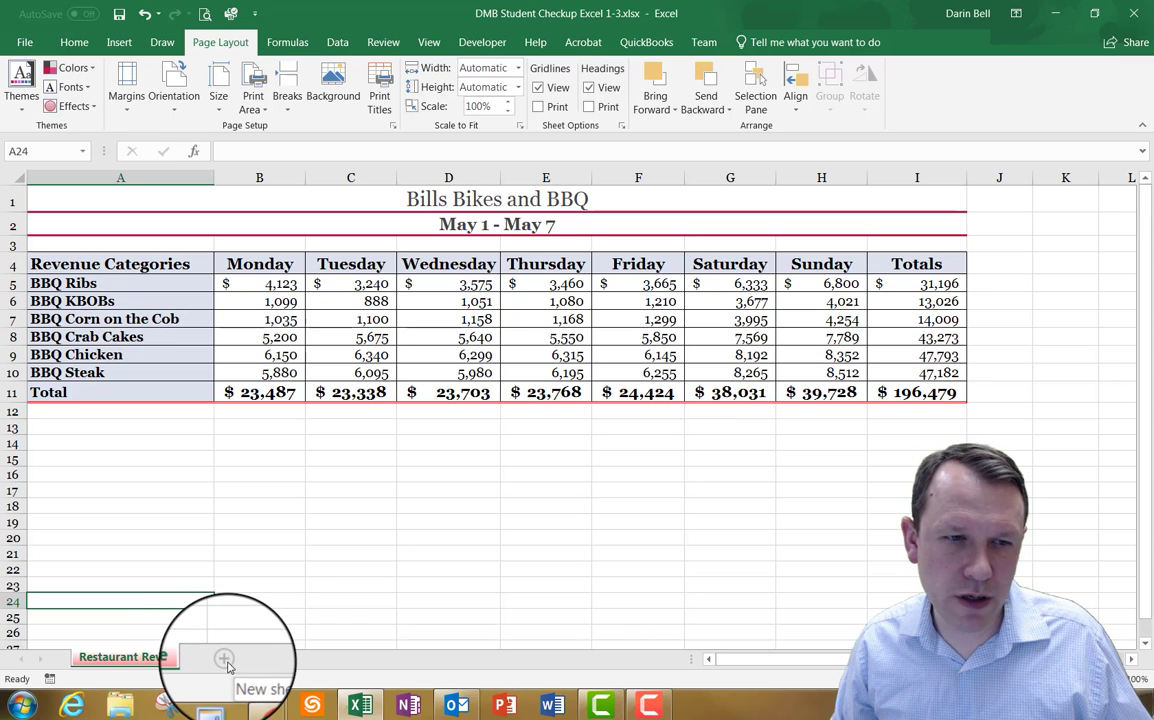
Add a blank worksheet after the Restaurant Revenue sheet and delete it again.
click(225, 660)
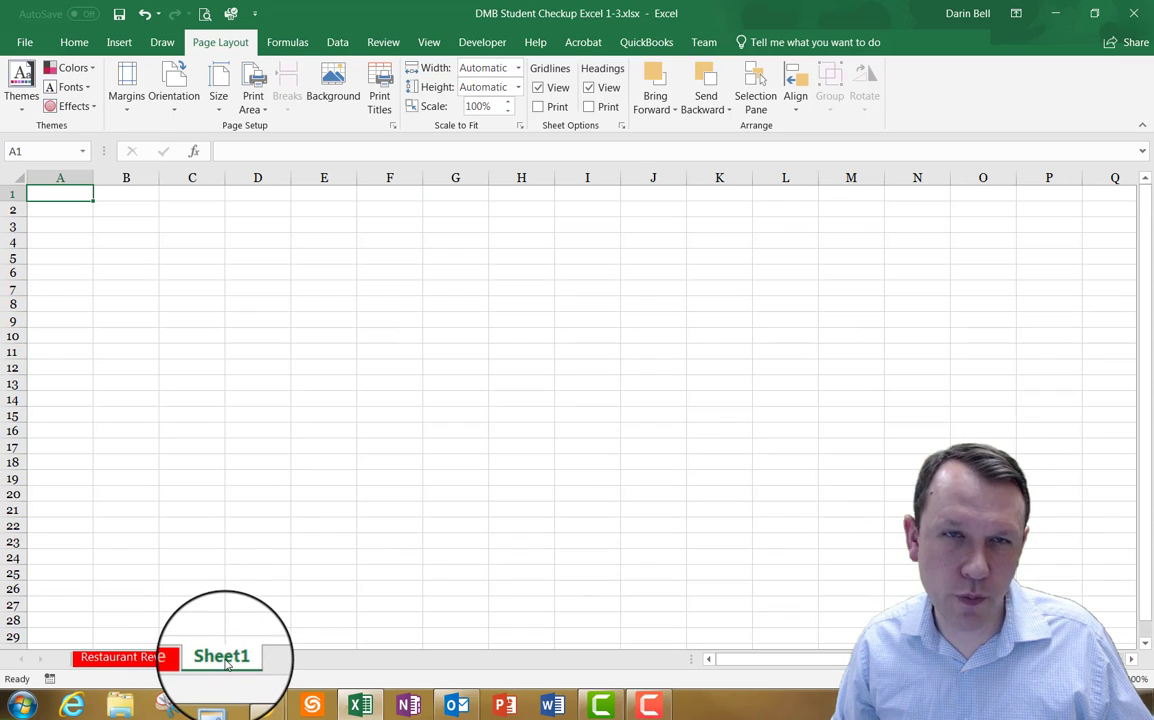
click(129, 660)
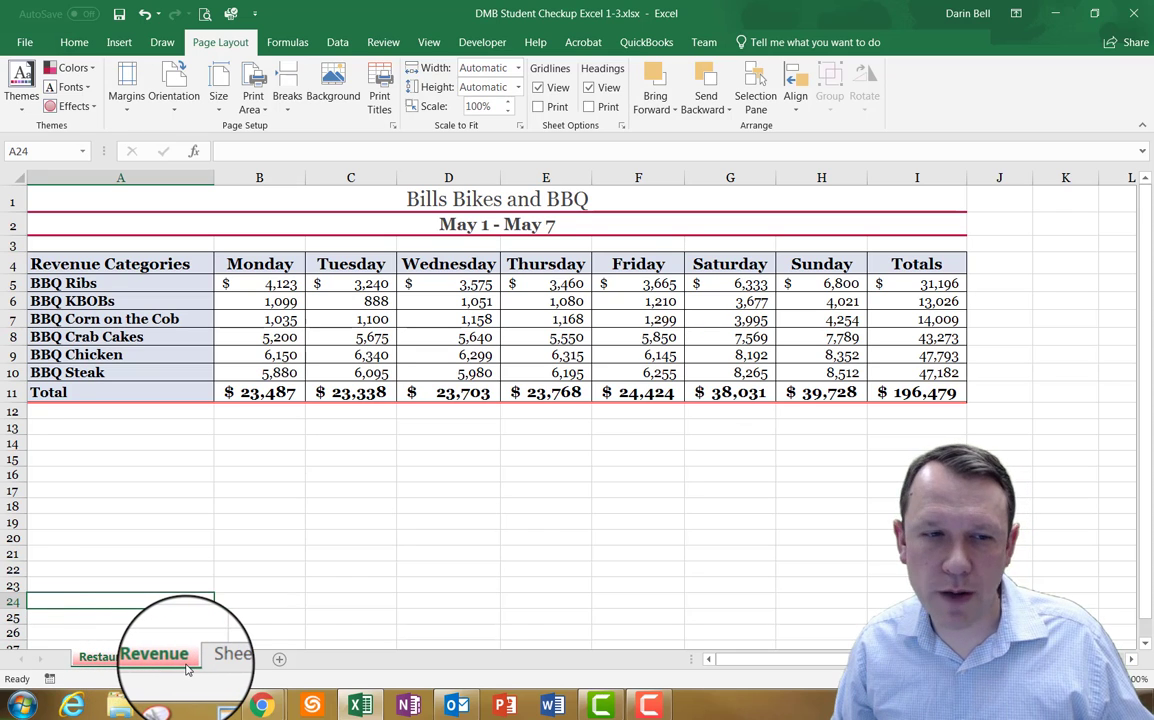
click(228, 662)
right_click(235, 659)
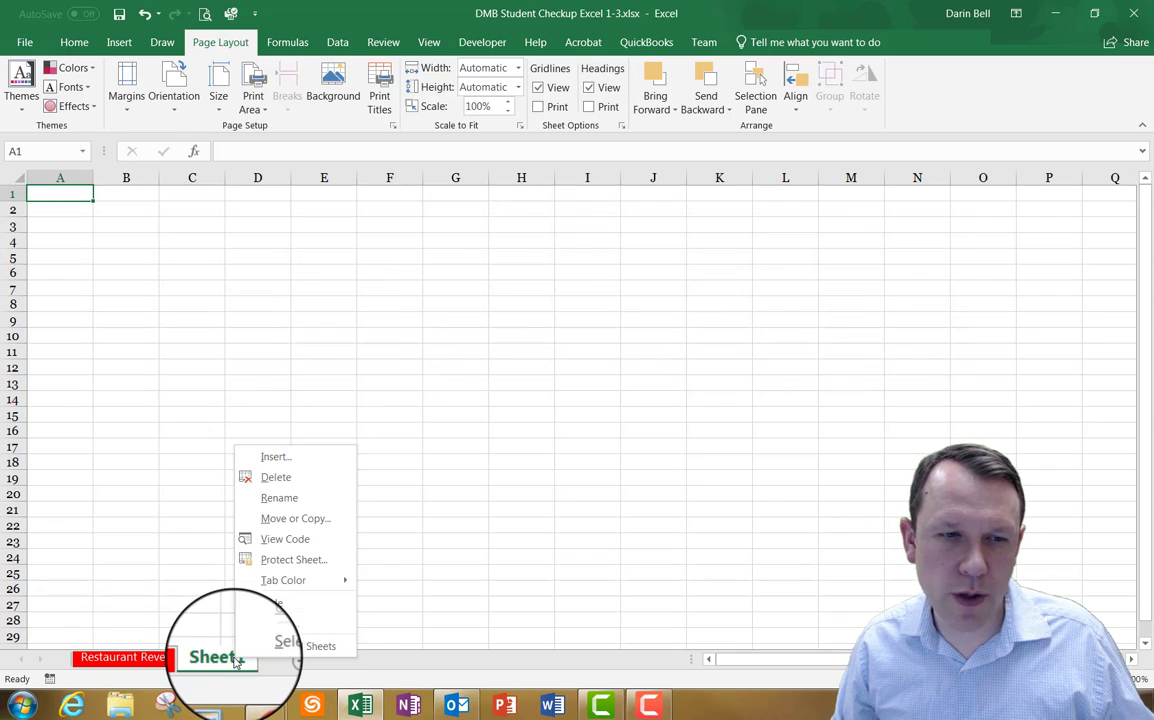
click(300, 481)
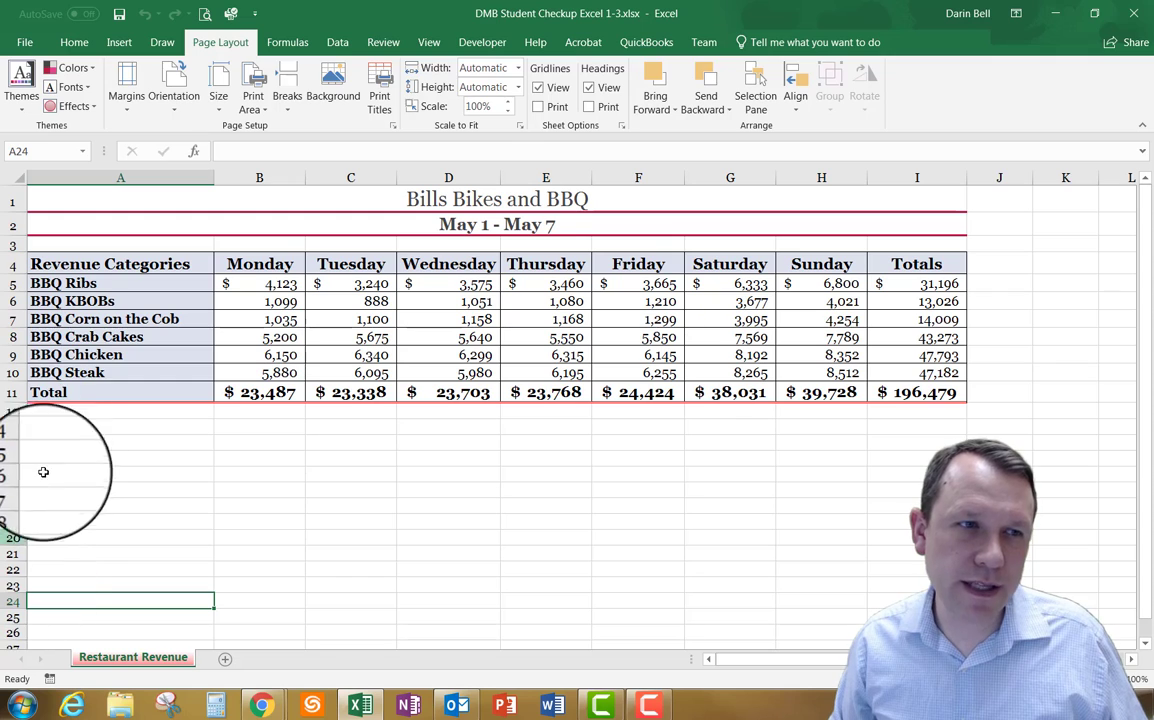
Insert a blank row above the BBQ Corn on the Cob row, at row 7.
click(12, 319)
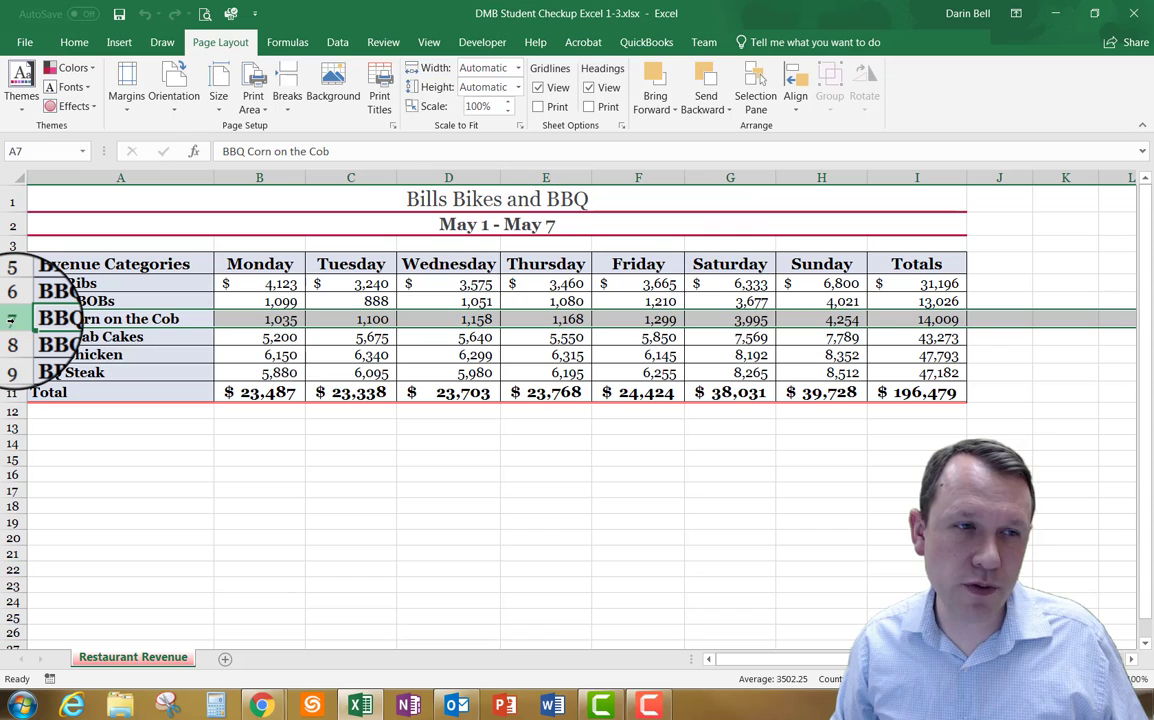
right_click(12, 319)
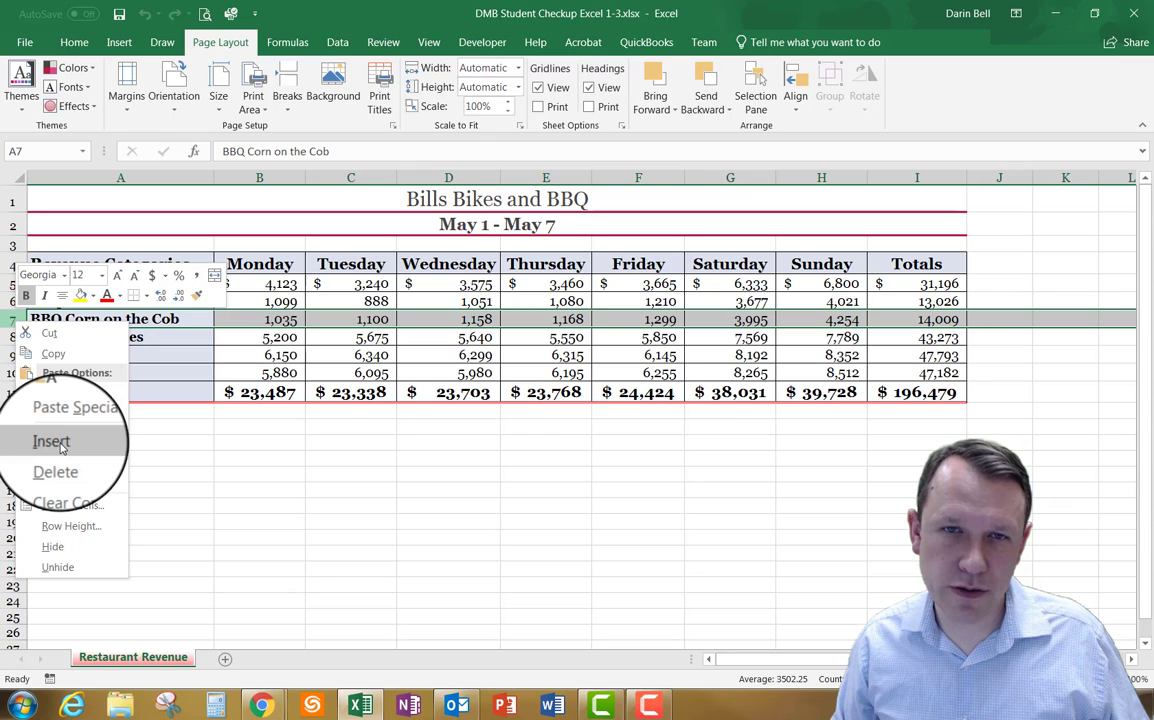
click(52, 442)
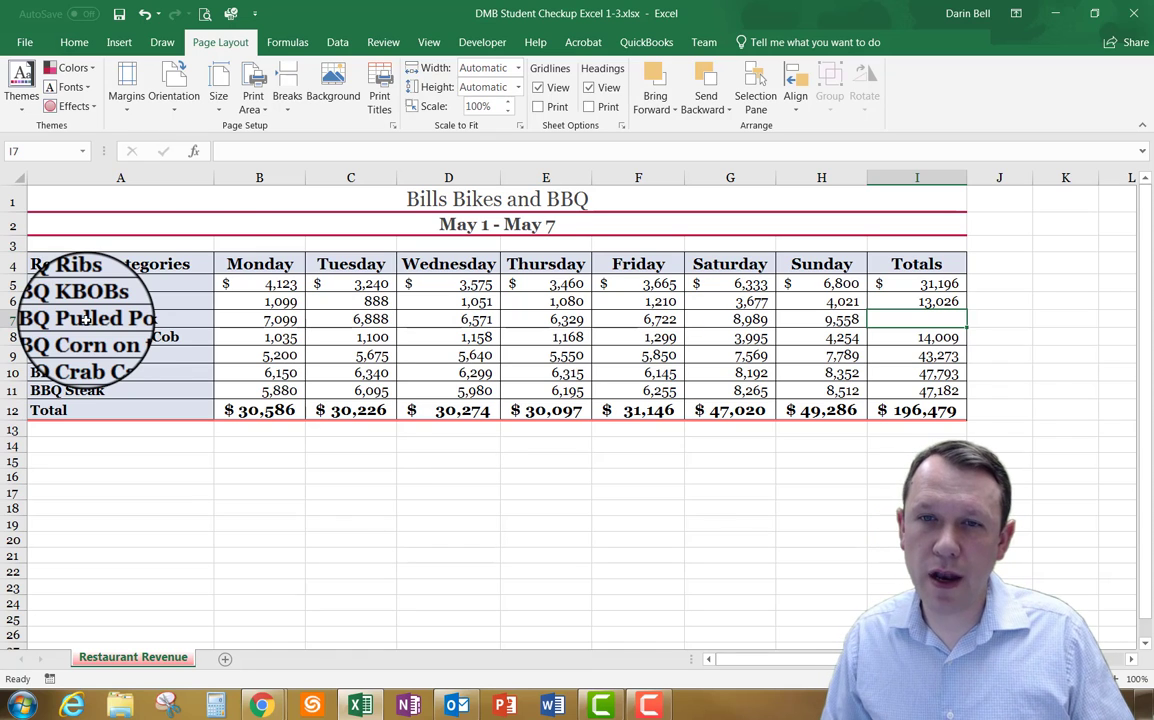
Fill the weekly total formula from I6 into I7 for the pulled pork row and check the copied formula.
click(928, 304)
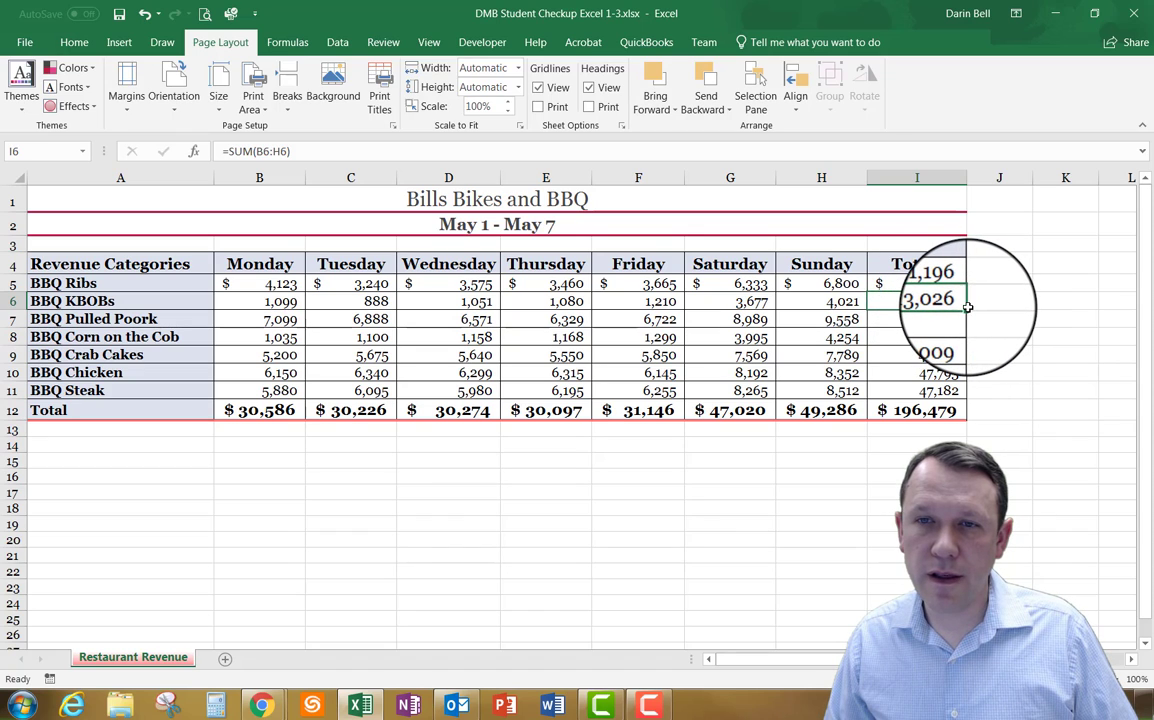
drag(967, 309, 968, 325)
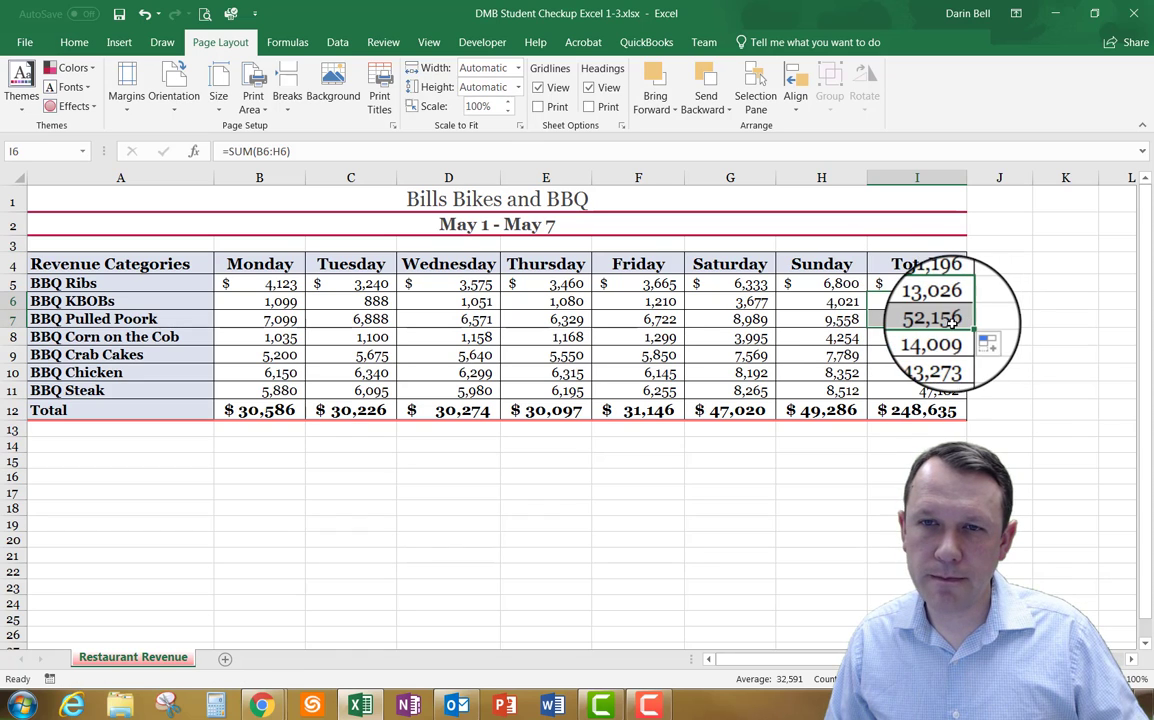
click(946, 320)
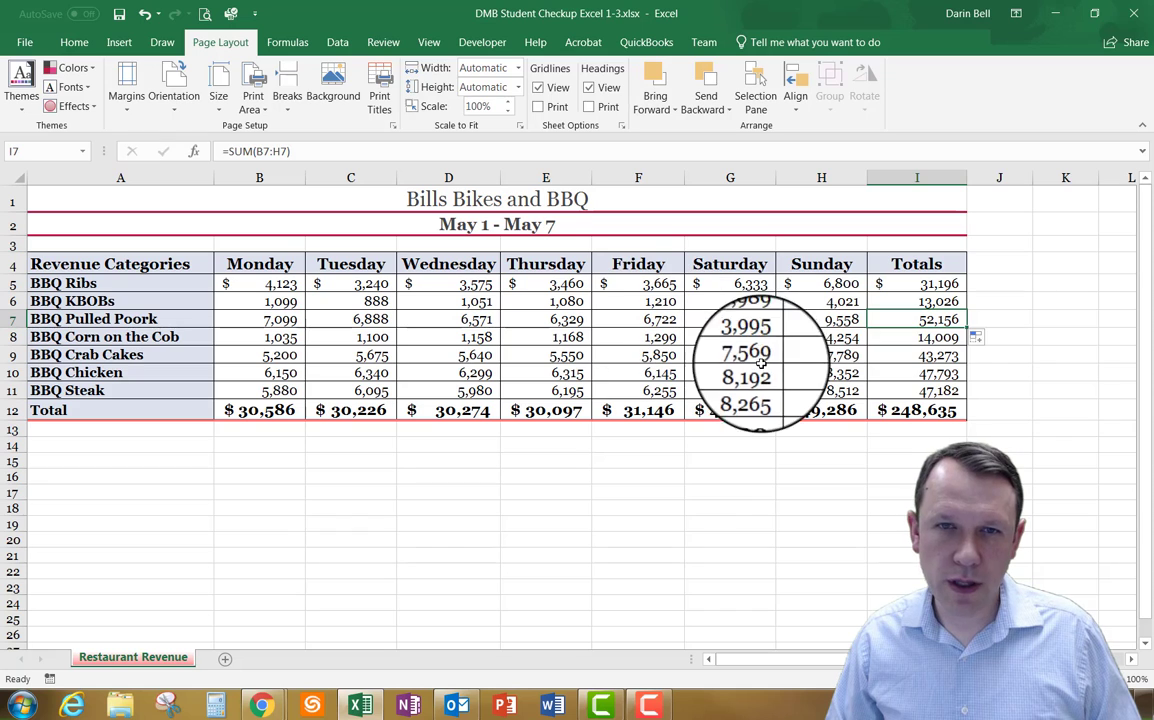
click(993, 317)
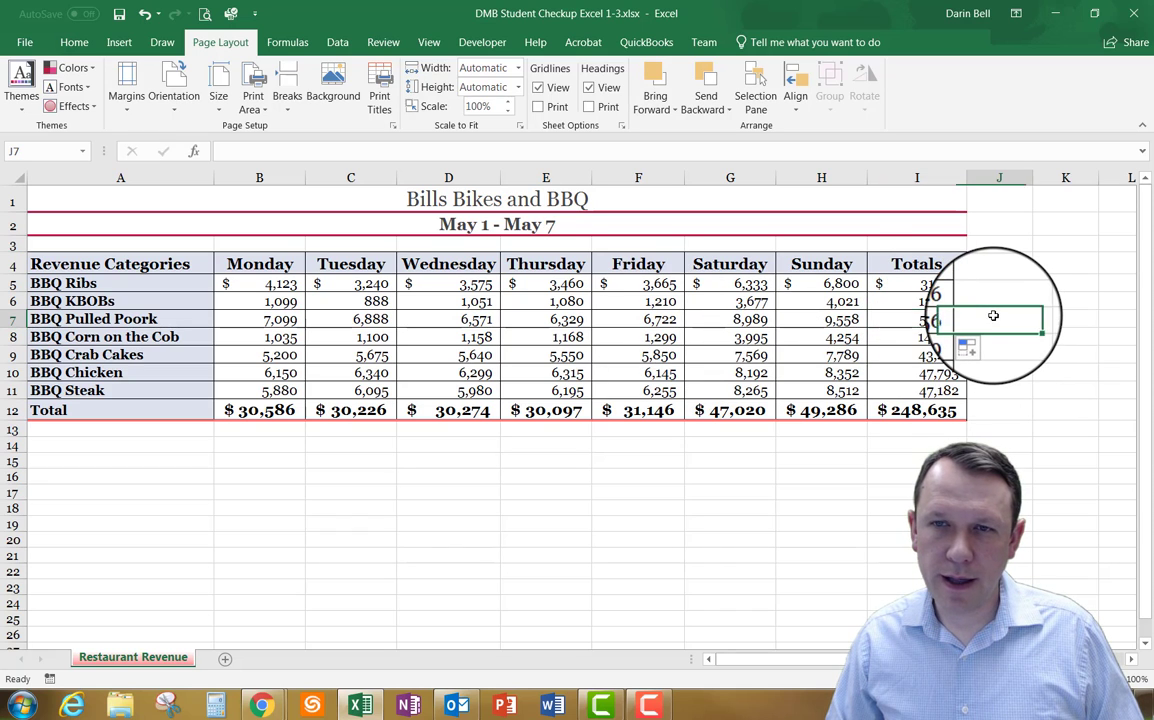
click(940, 319)
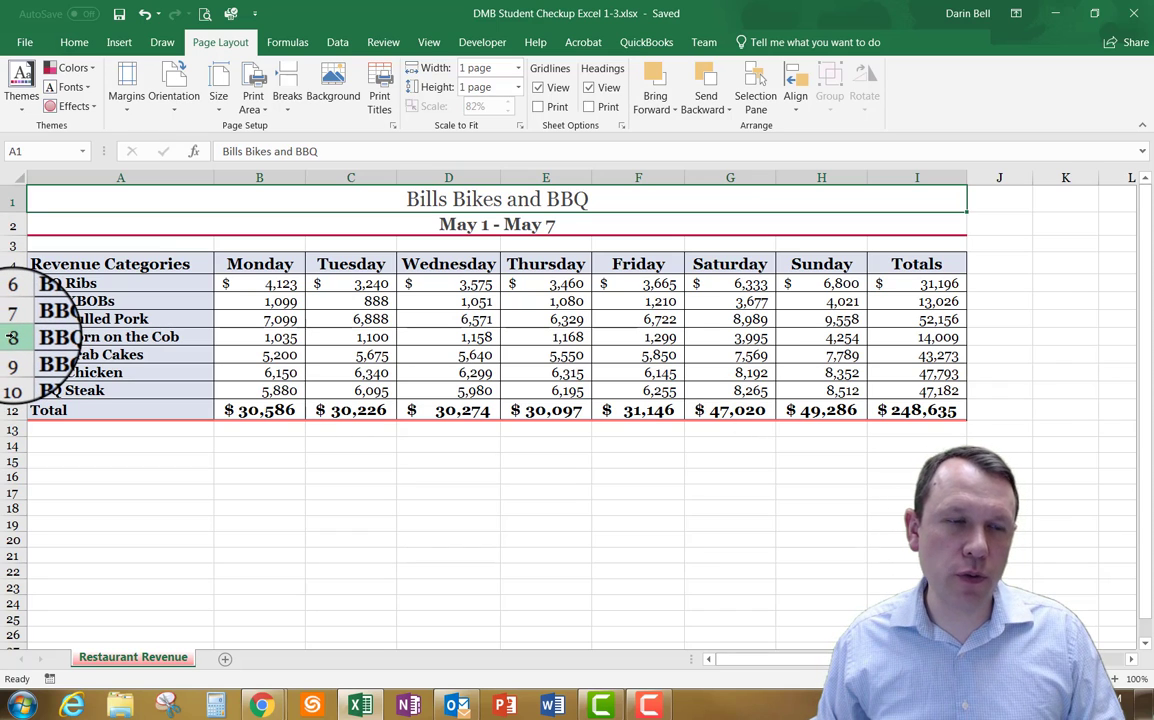
Hide row 8, BBQ Corn on the Cob.
click(12, 337)
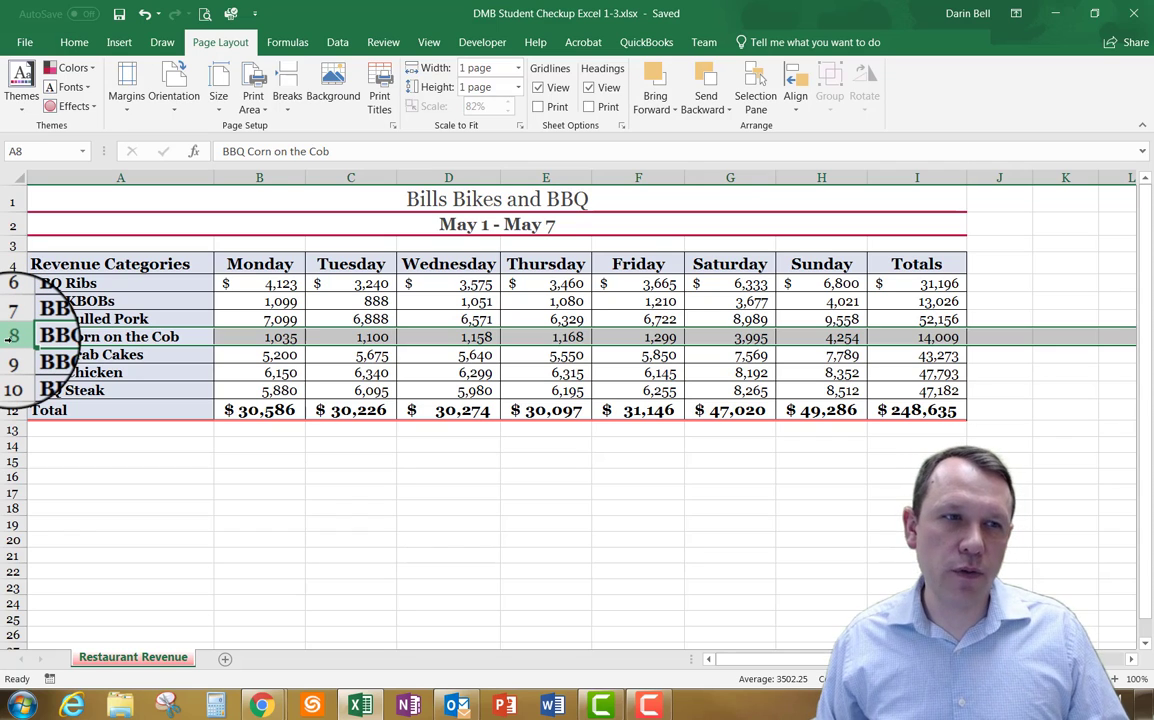
right_click(9, 337)
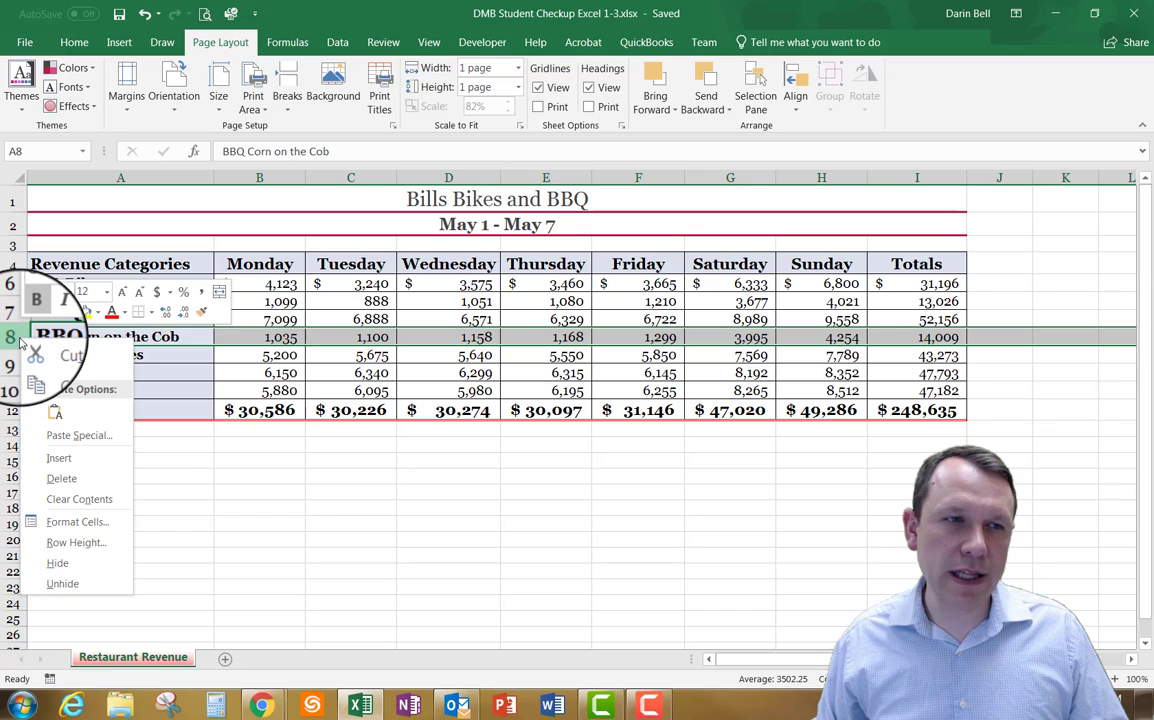
click(55, 565)
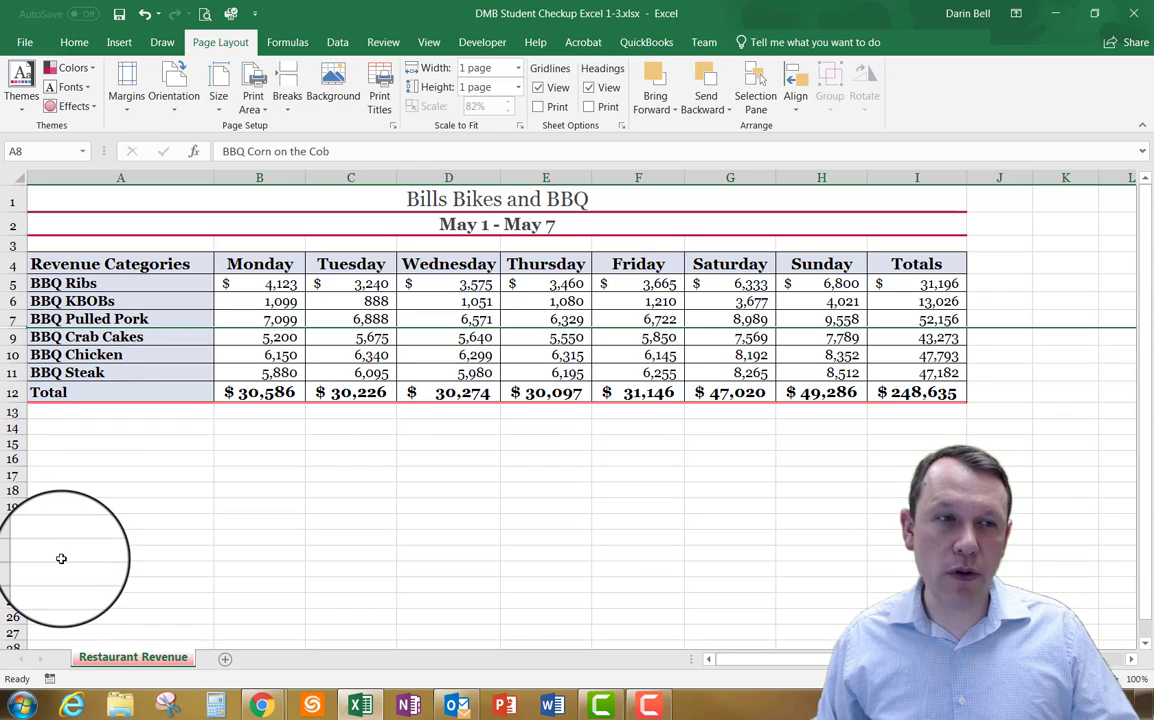
click(252, 478)
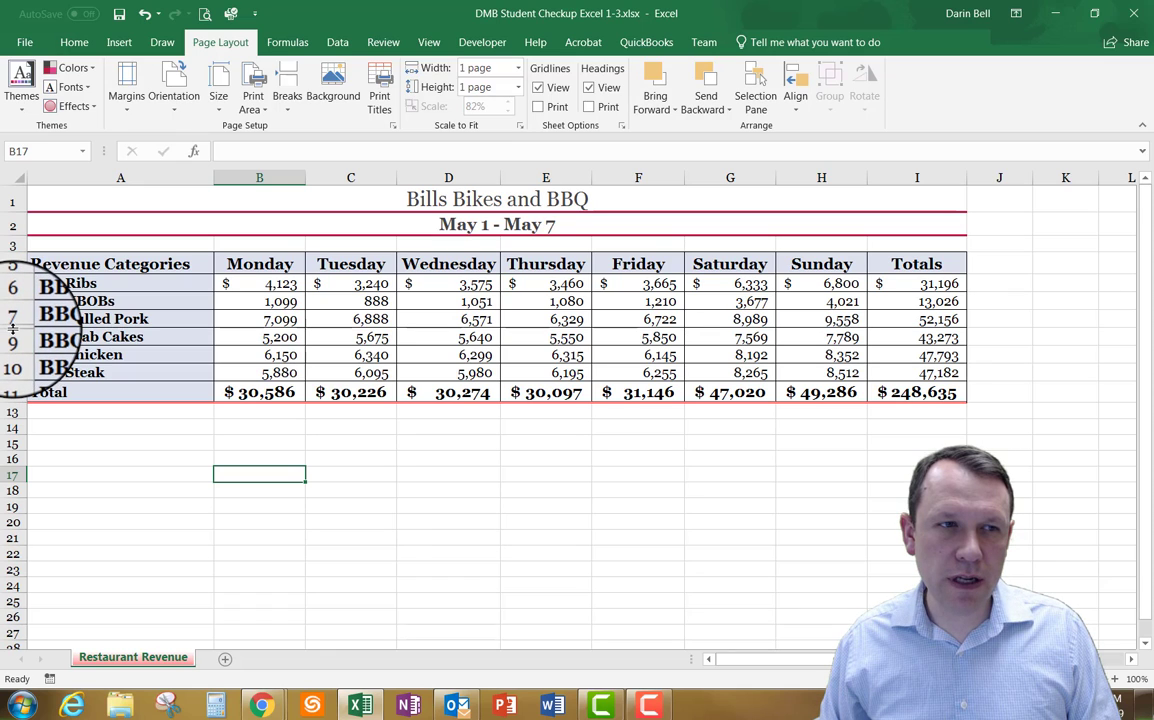
Unhide row 8 between the BBQ Pulled Pork and BBQ Crab Cakes rows.
drag(11, 319, 17, 335)
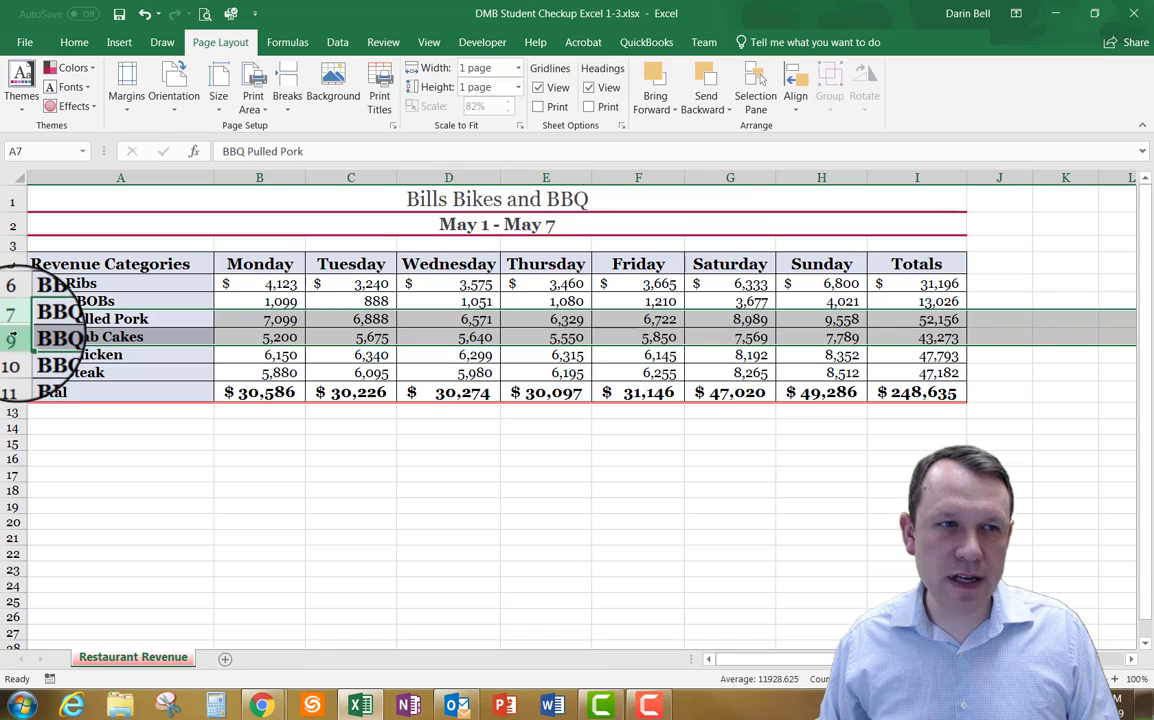
right_click(17, 326)
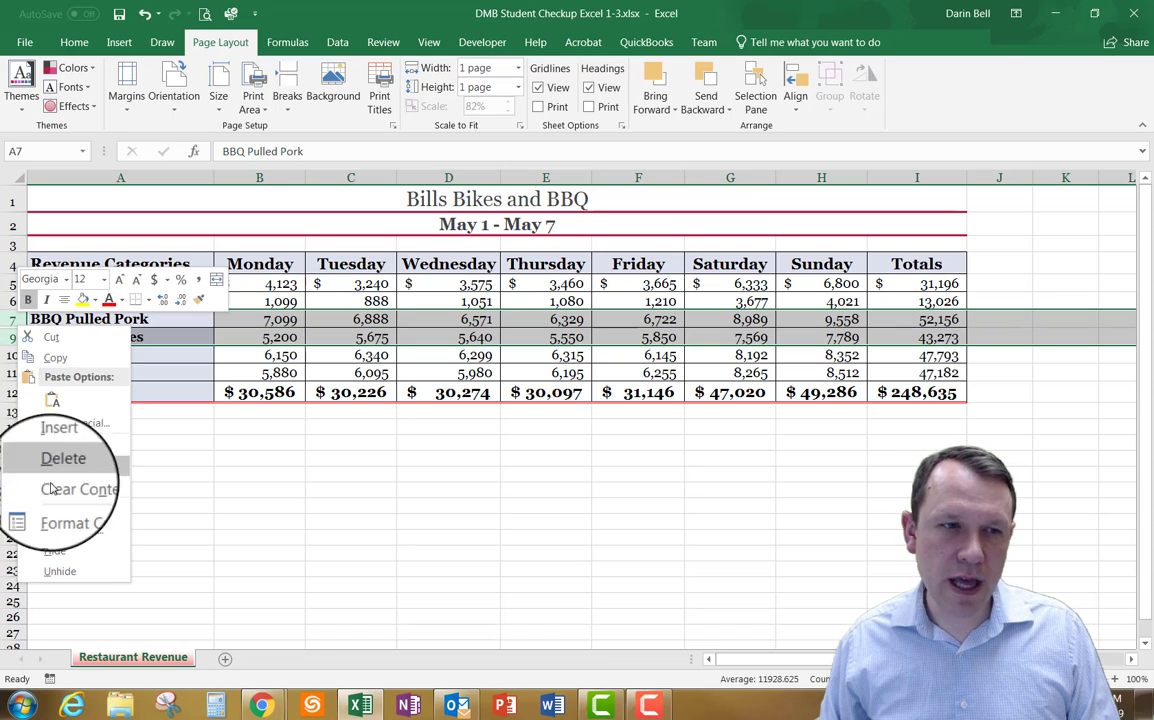
click(67, 575)
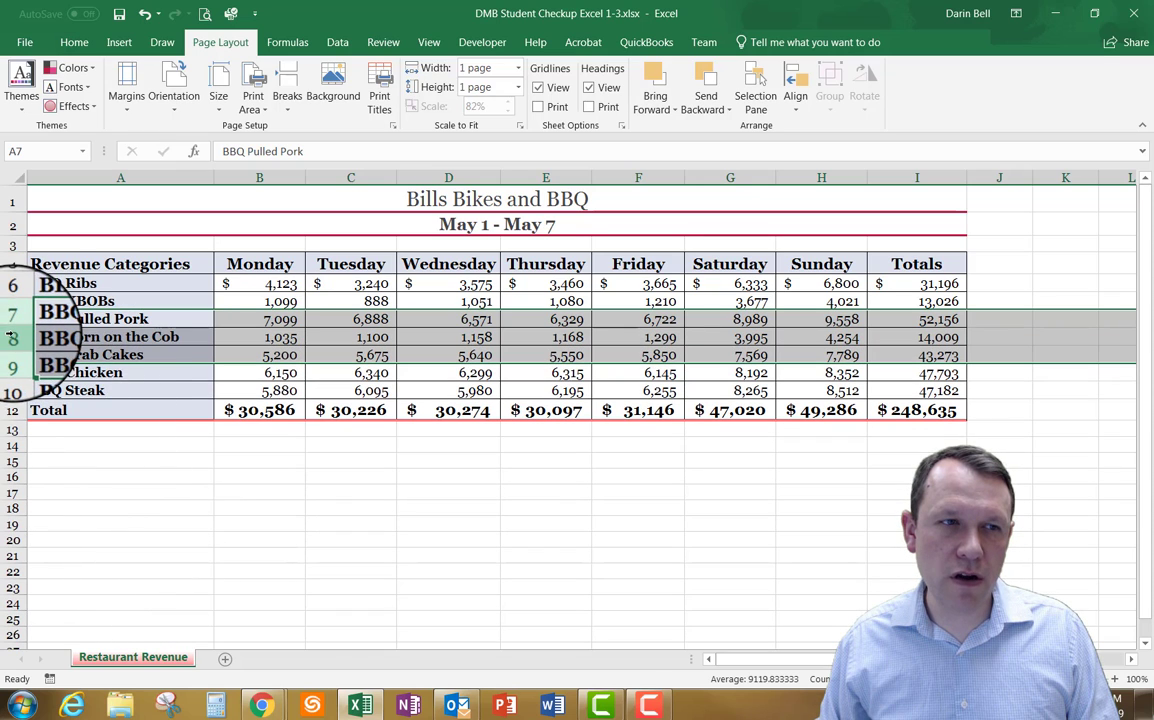
right_click(12, 337)
click(124, 441)
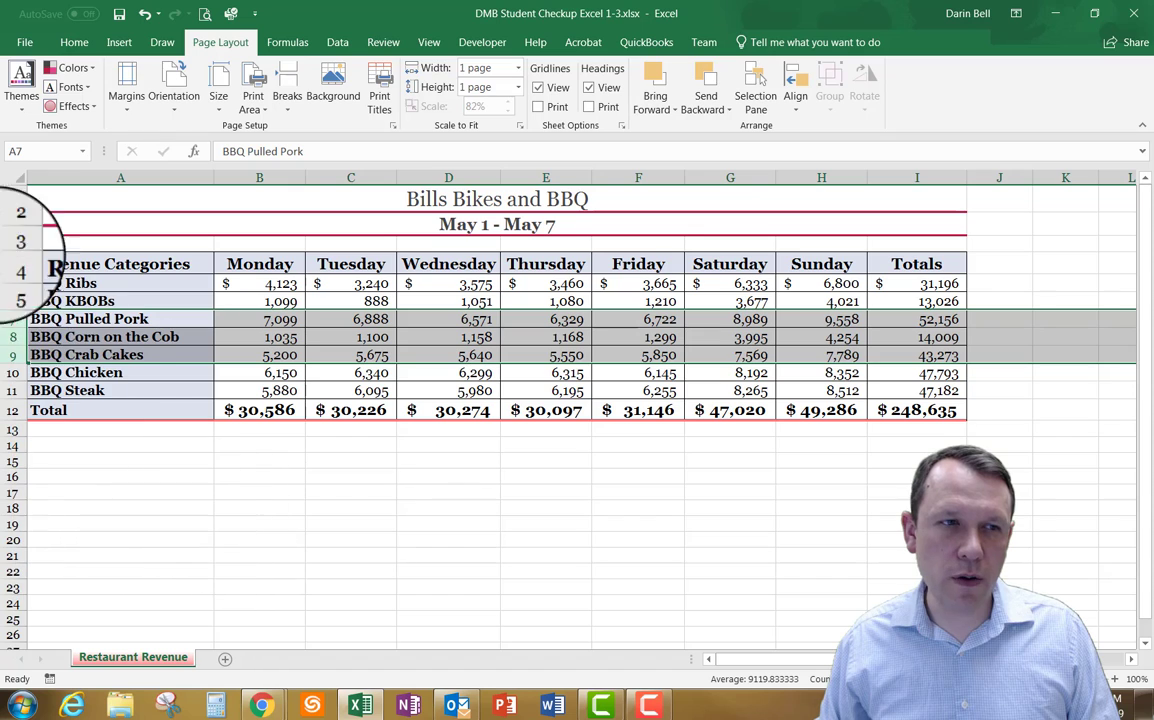
Hide the BBQ Corn on the Cob row (row 8) again.
click(14, 338)
right_click(16, 340)
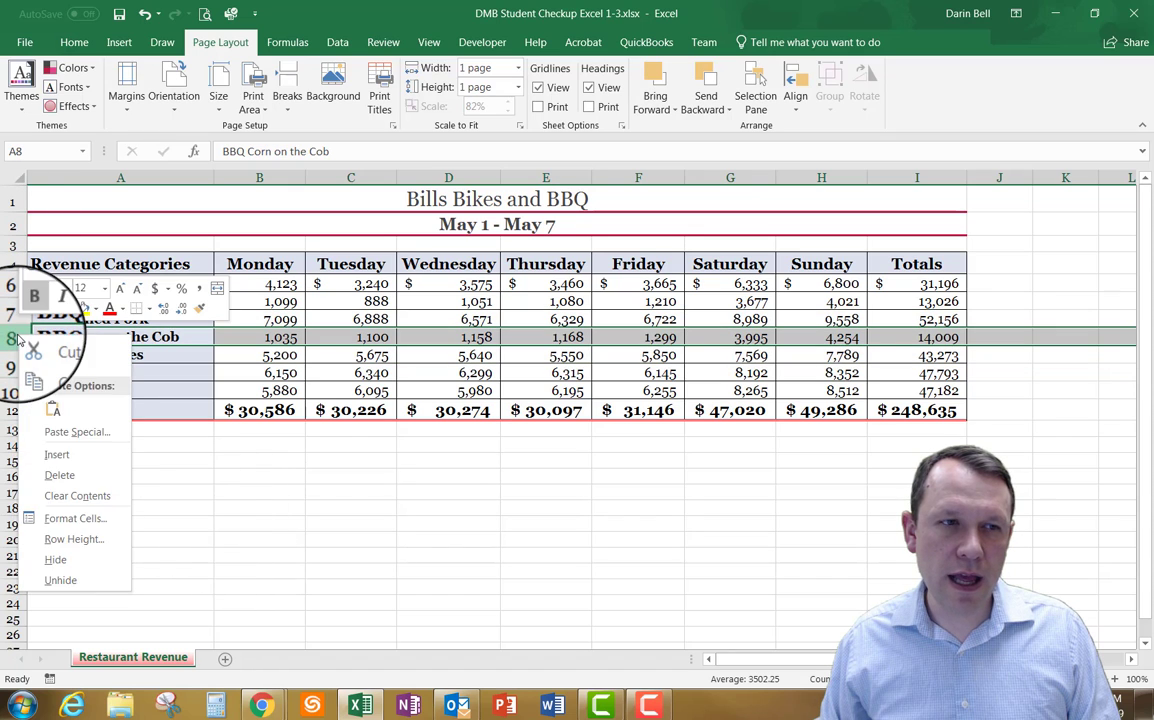
click(56, 559)
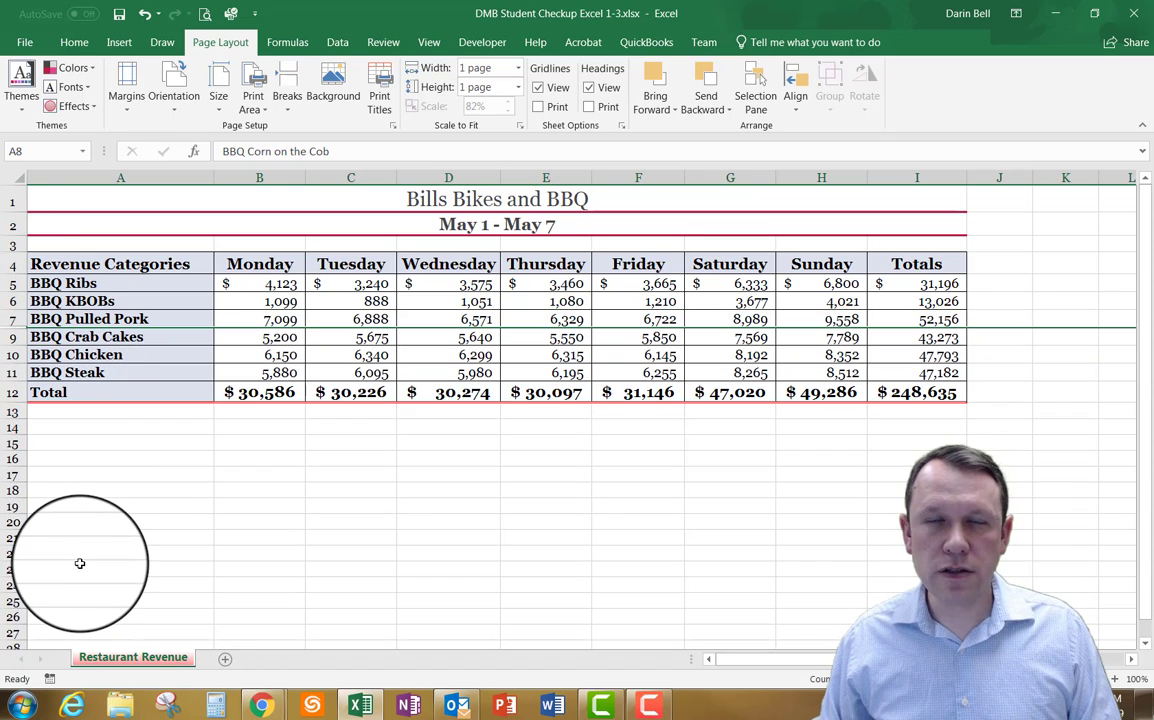
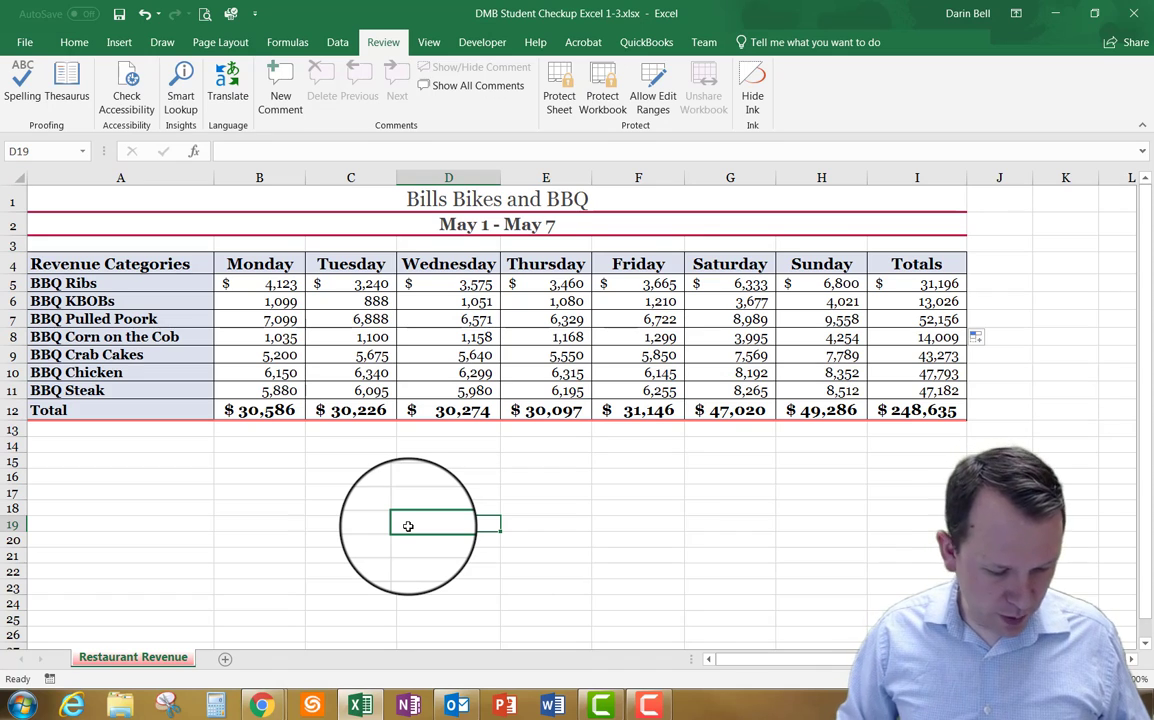
Spell-check the sheet starting from cell A1 and correct "Poork" to "Pork" in the BBQ pulled pork label.
key(ctrl+Home)
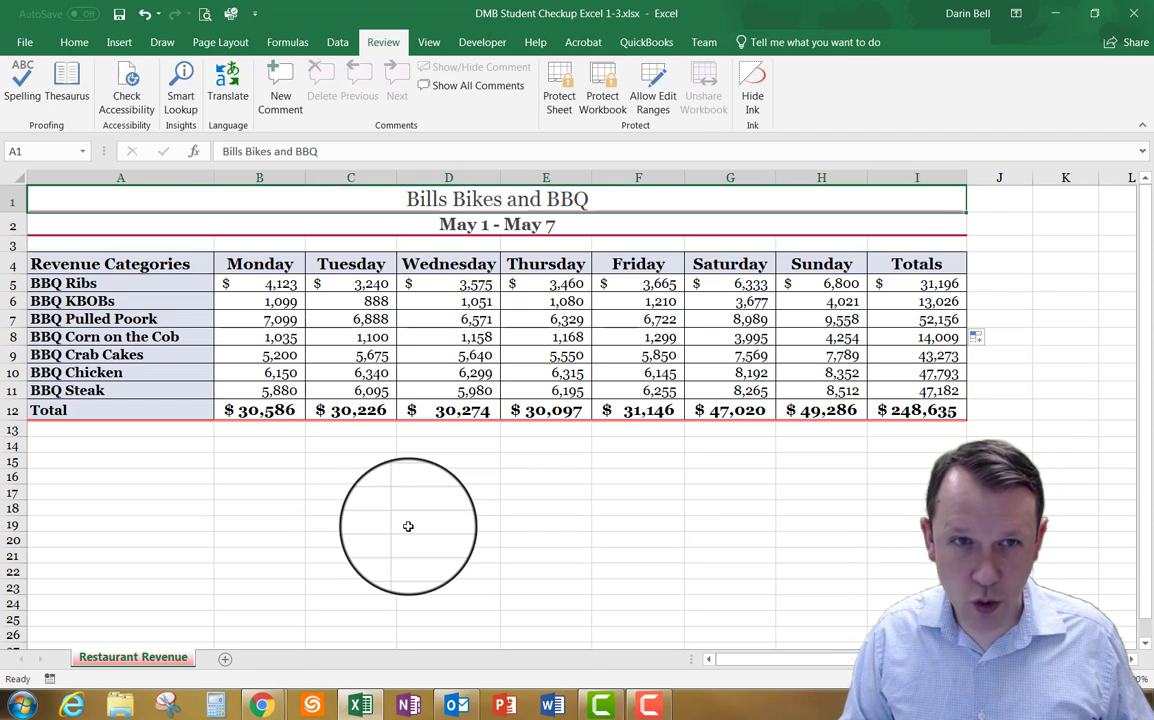
click(23, 78)
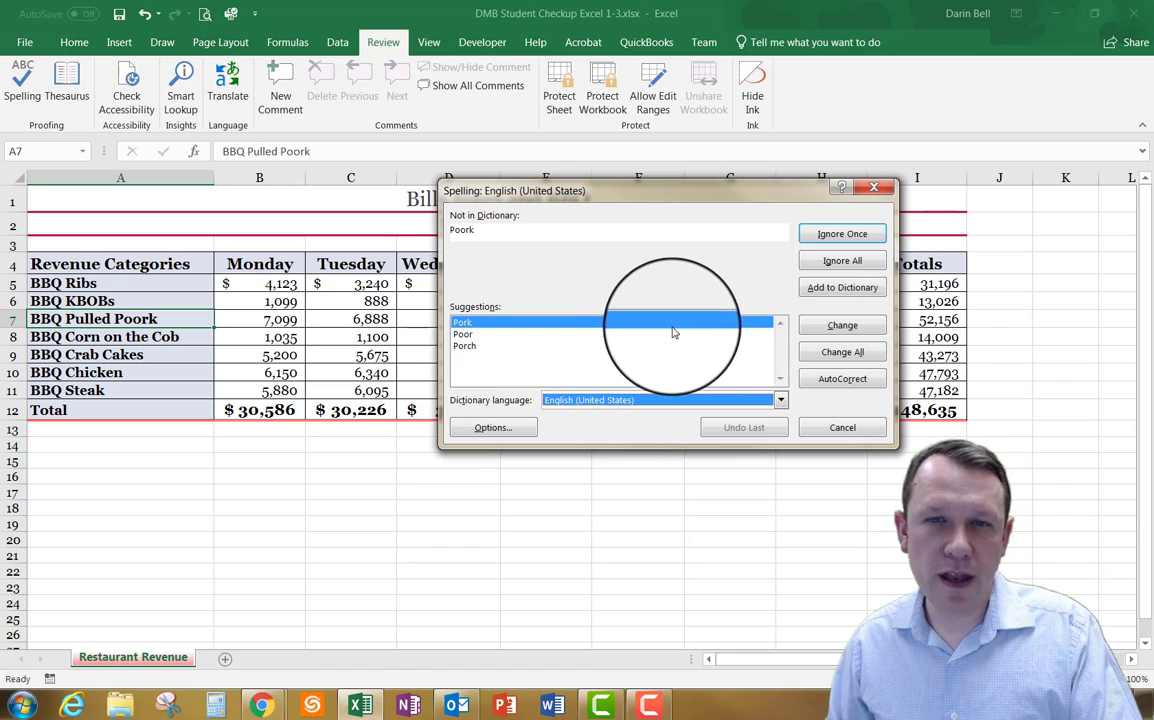
click(843, 328)
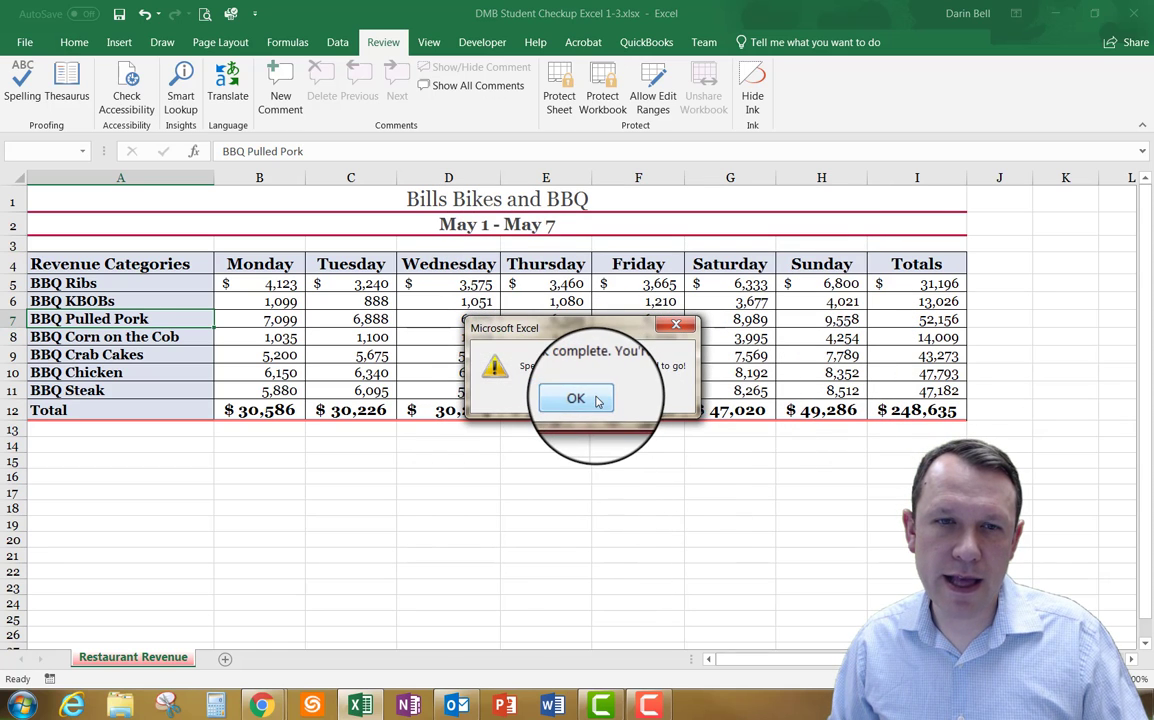
click(597, 401)
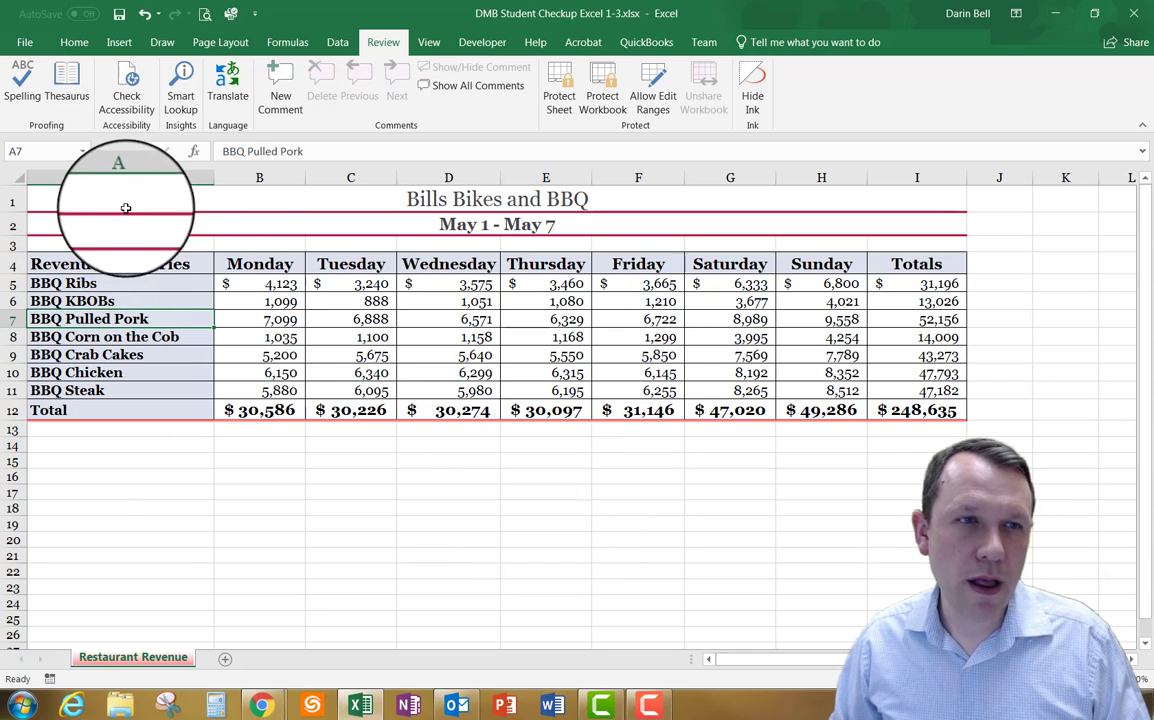
click(160, 197)
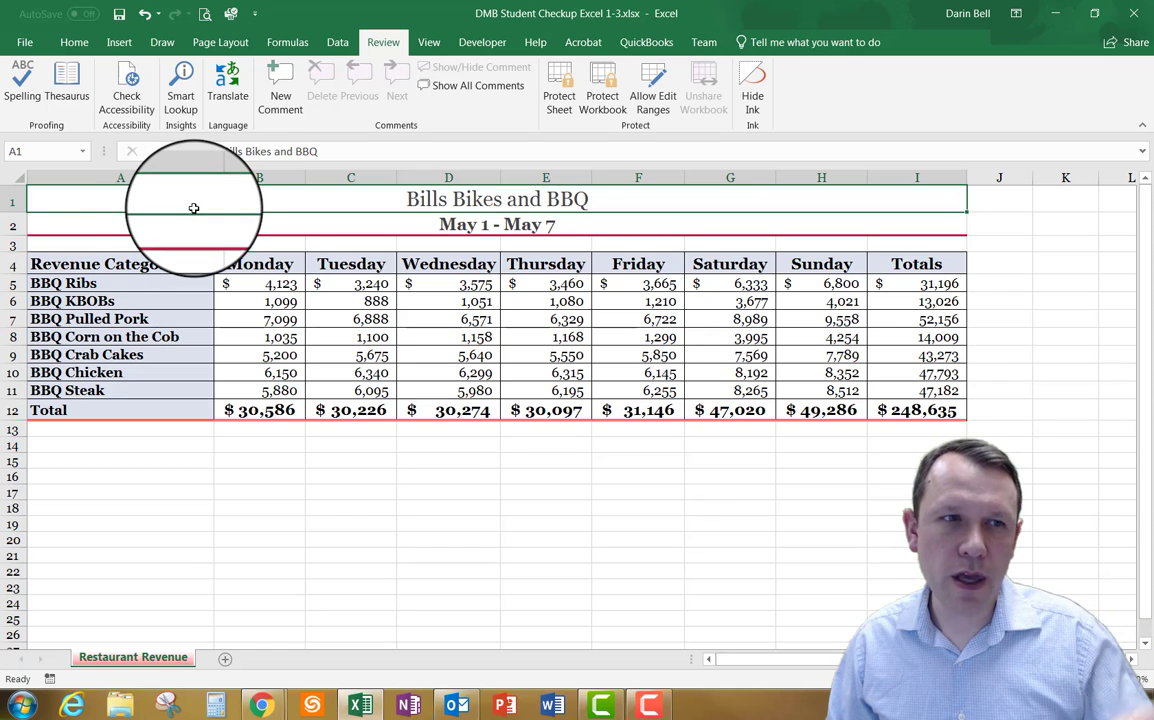
click(142, 318)
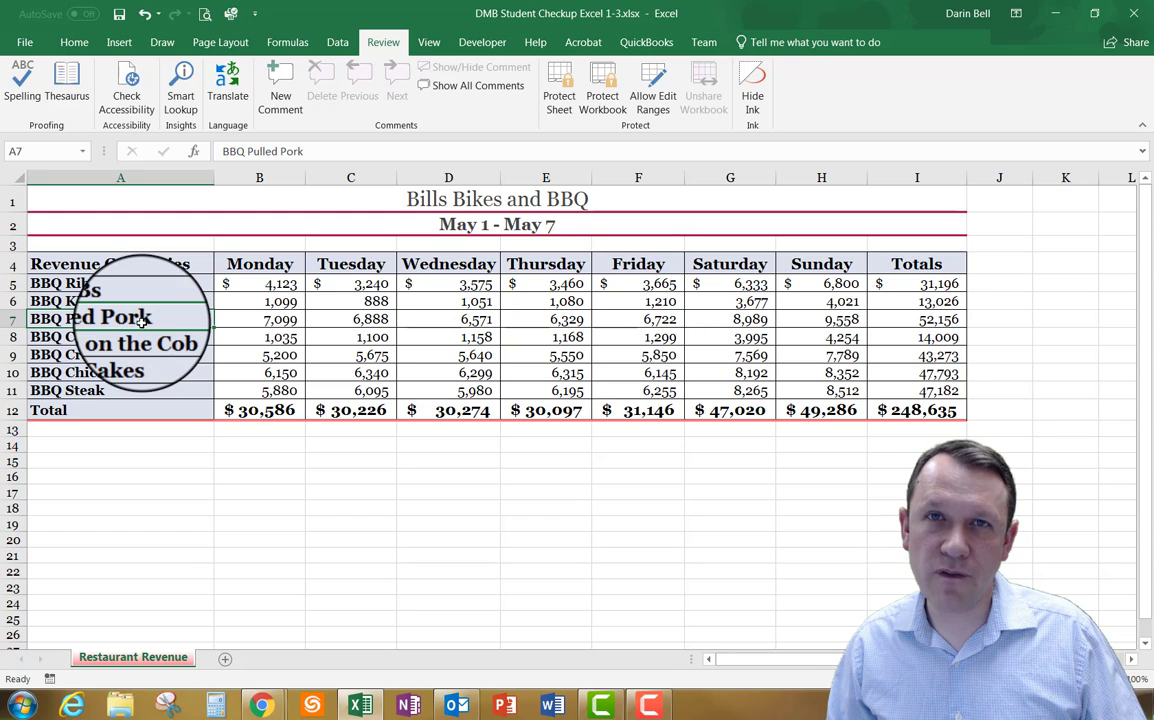
click(187, 193)
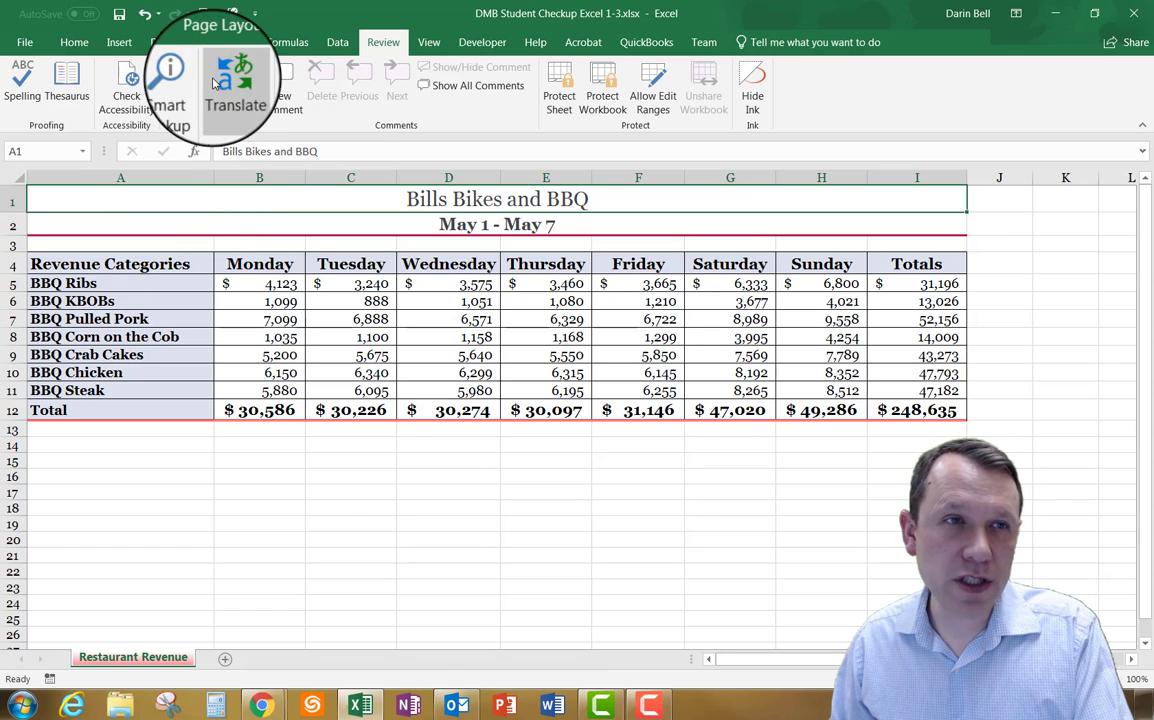
Set the page orientation to landscape and scale the sheet to fit 1 page wide by 1 page tall.
click(220, 42)
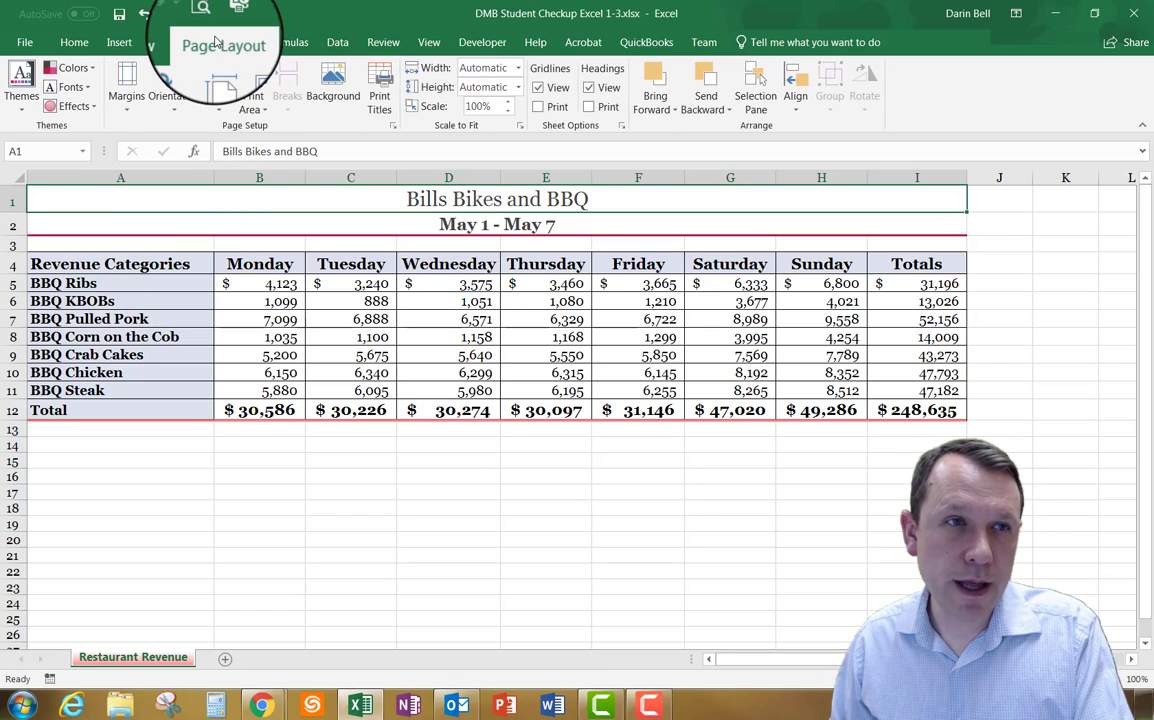
click(174, 113)
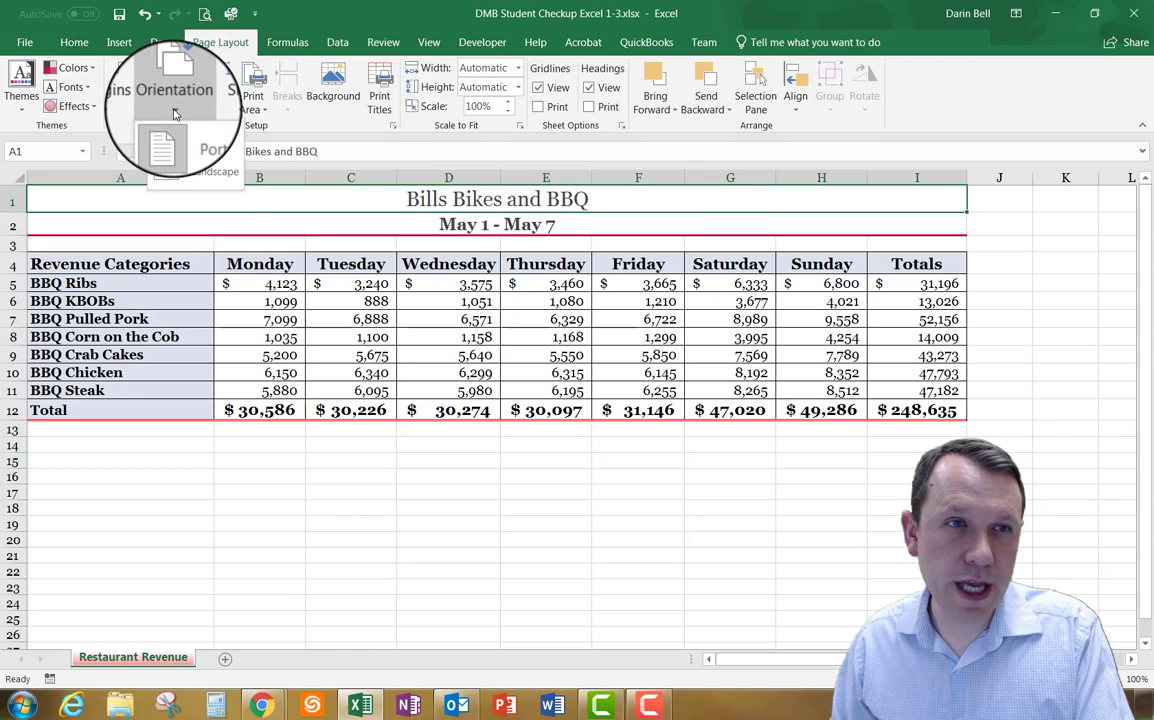
click(202, 174)
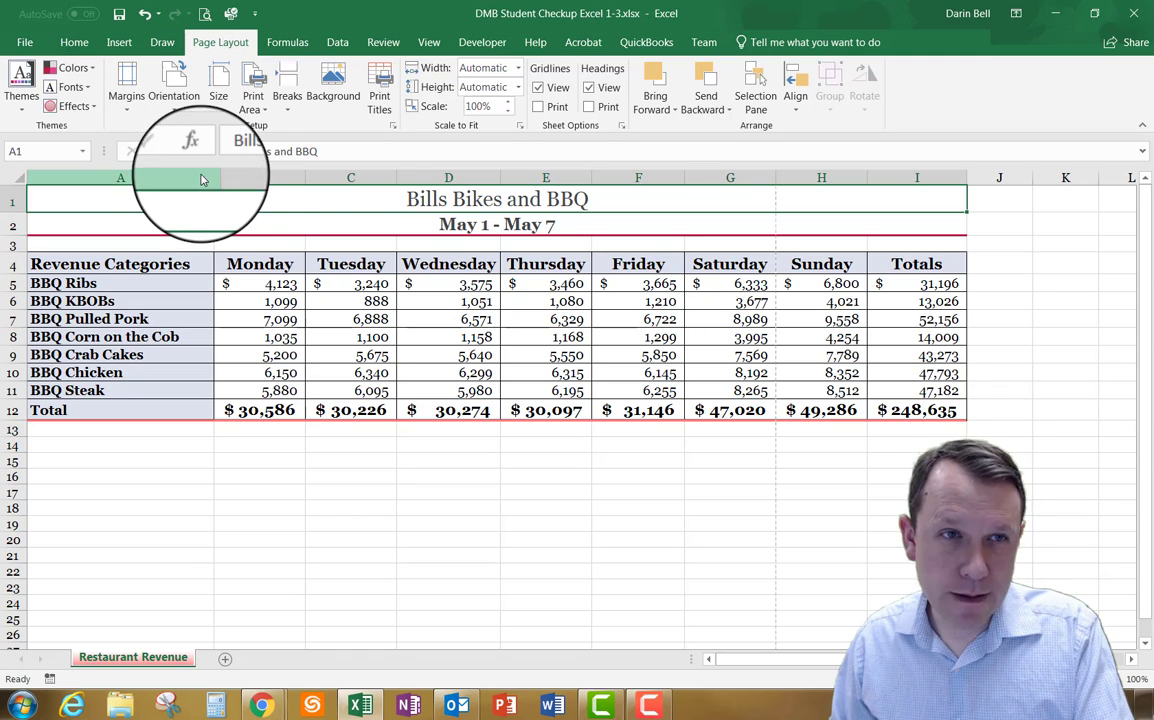
click(394, 129)
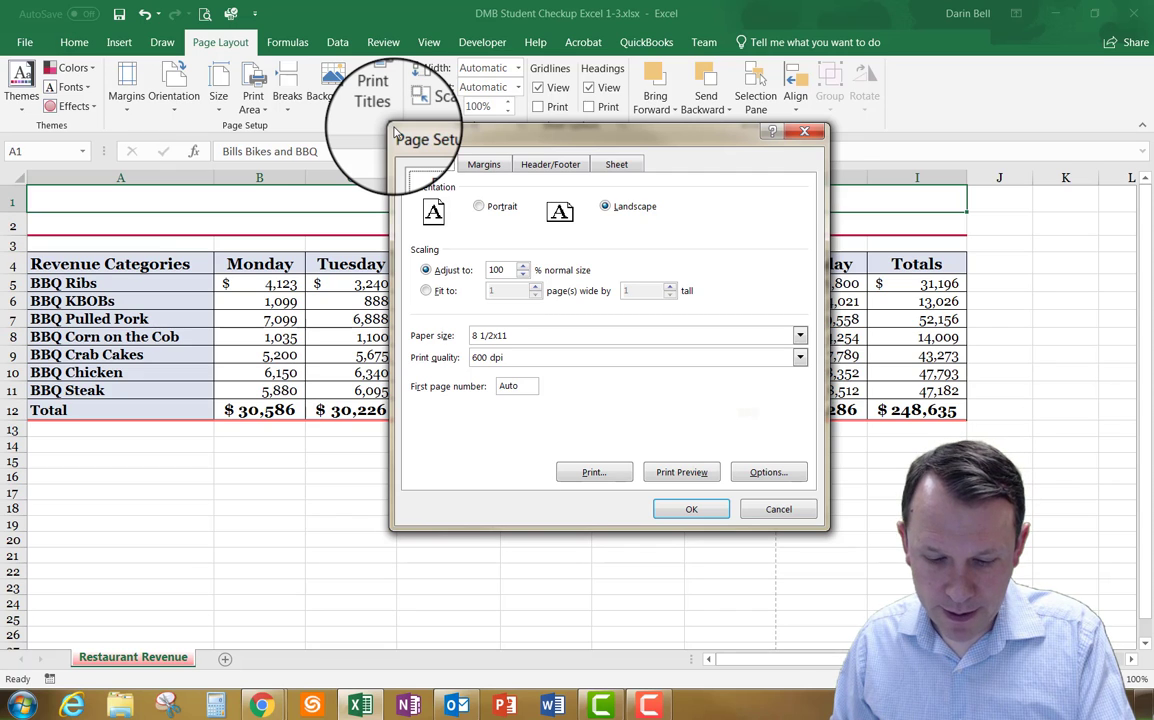
click(427, 291)
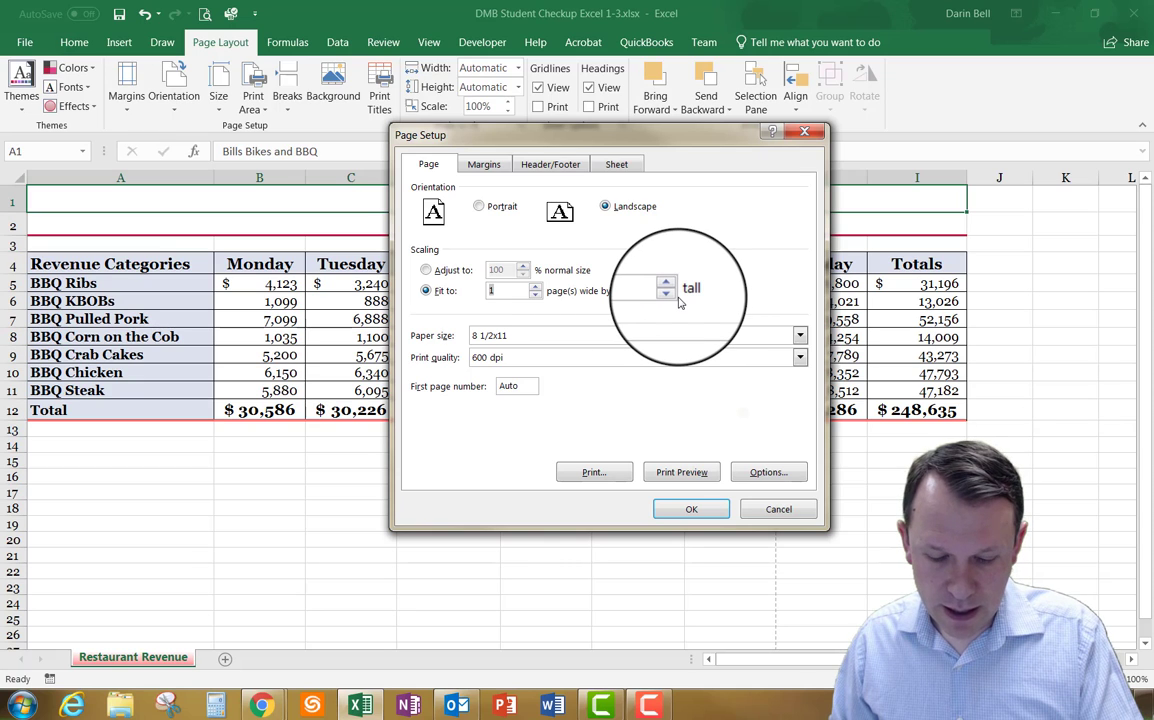
Center the sheet horizontally on the printed page in the page setup margins.
click(495, 165)
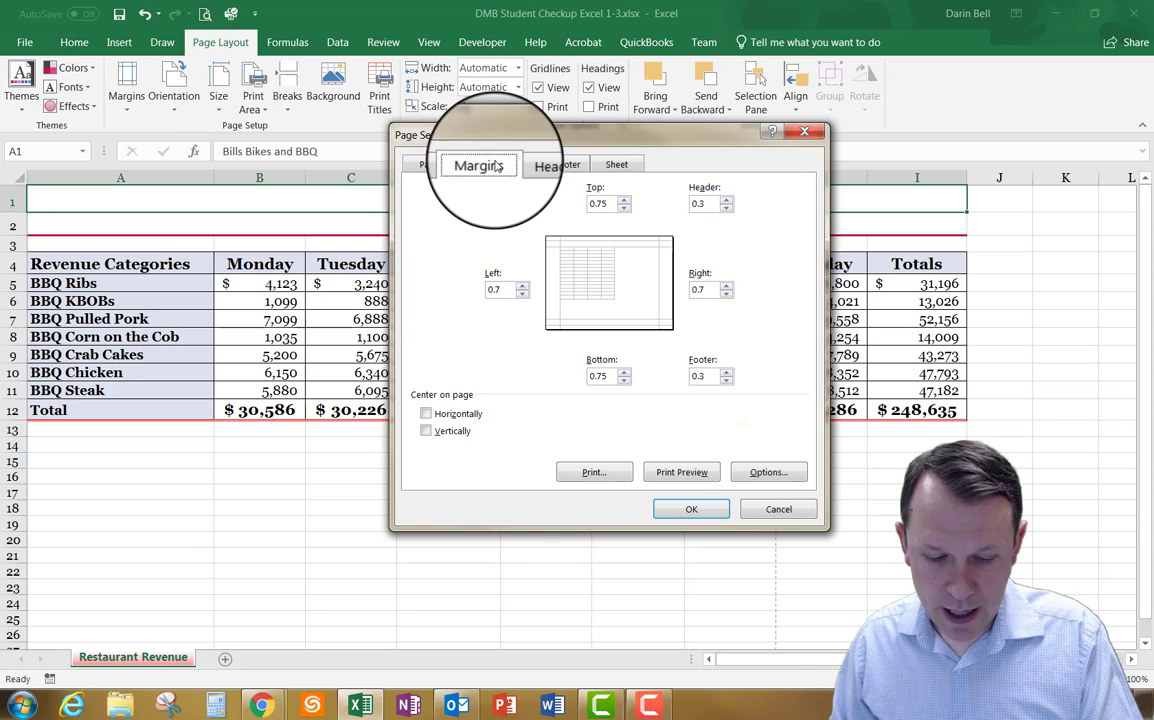
click(427, 416)
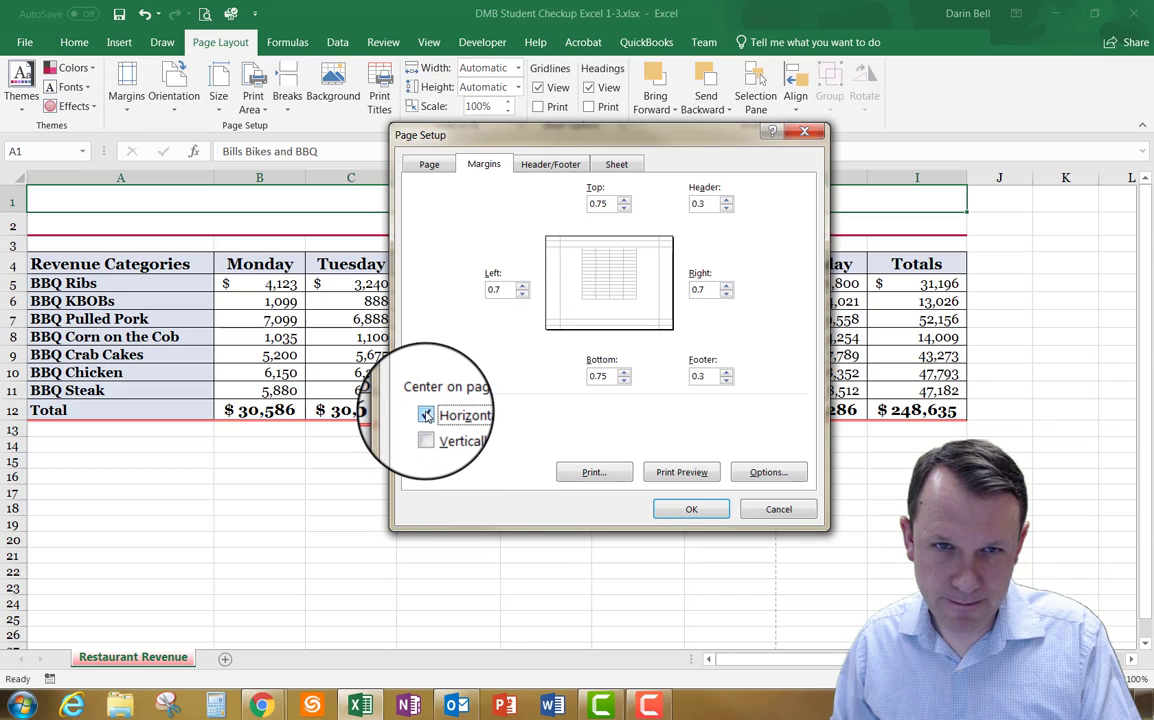
click(427, 416)
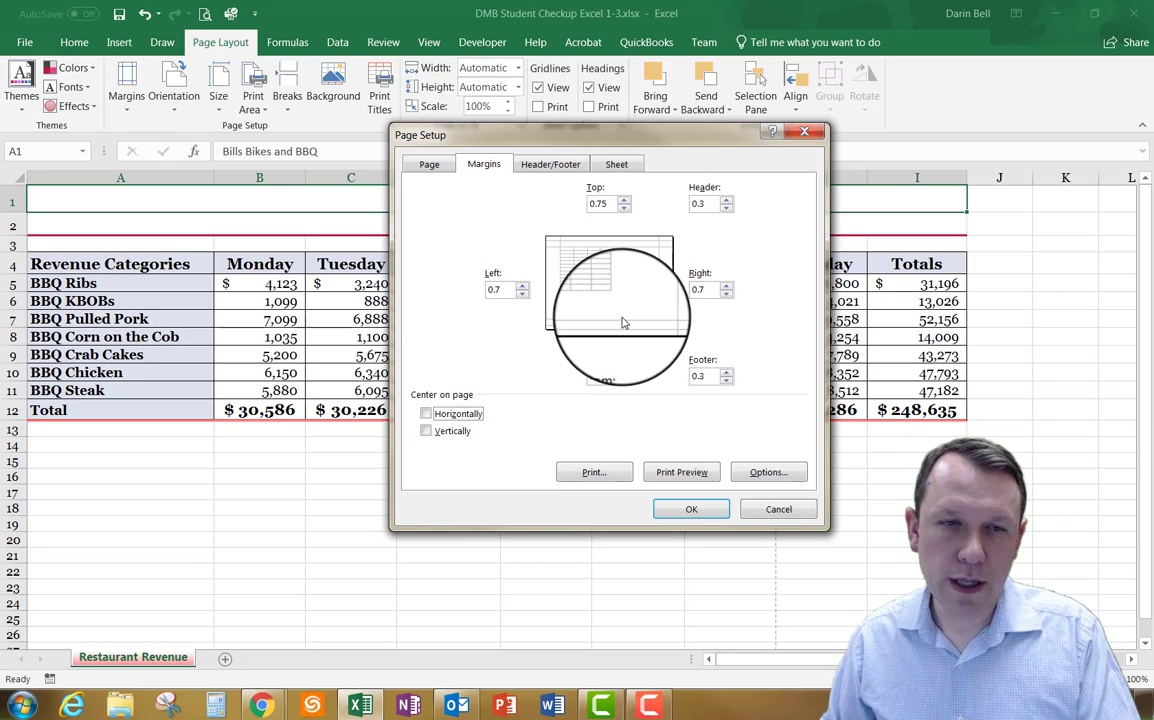
click(426, 414)
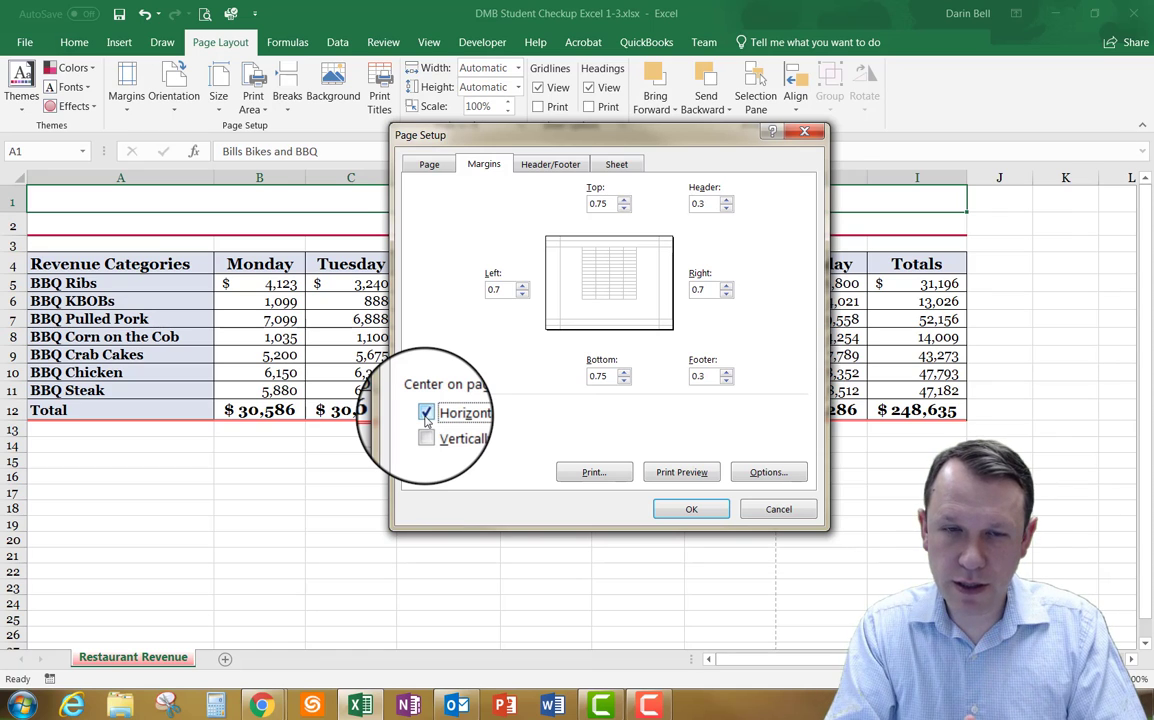
Set the page header to the file name DMB Student Checkup Excel 1-3.xlsx and the footer to the sheet name Restaurant Revenue.
click(556, 173)
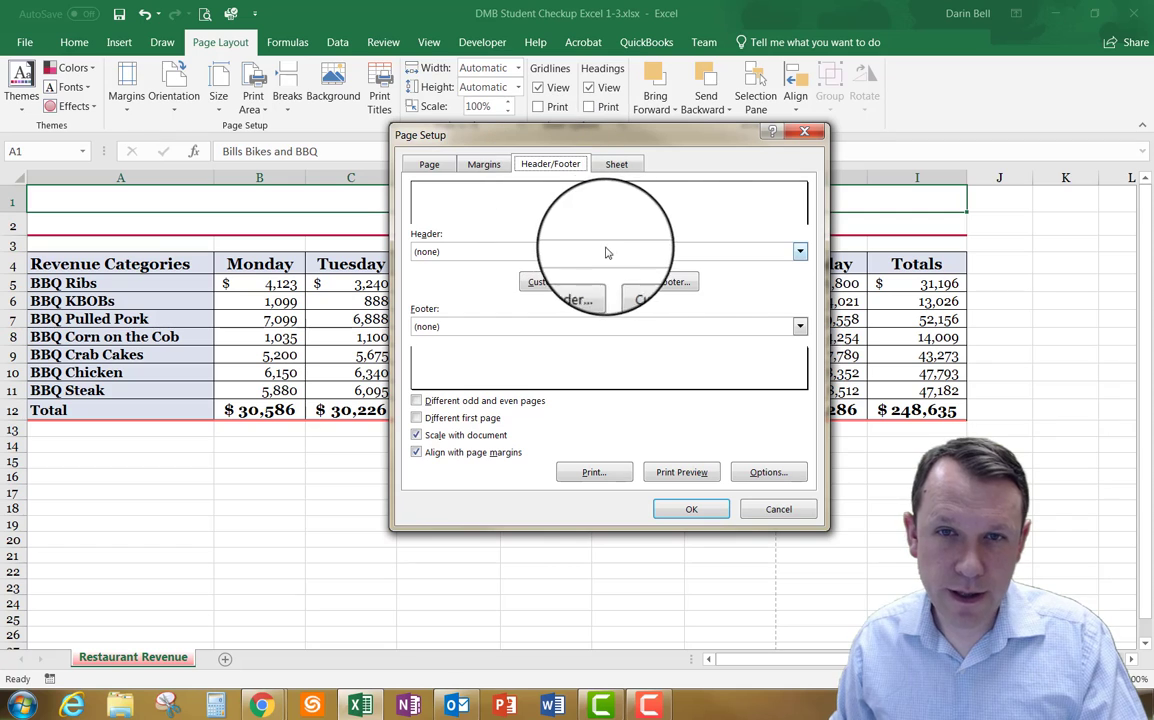
click(800, 251)
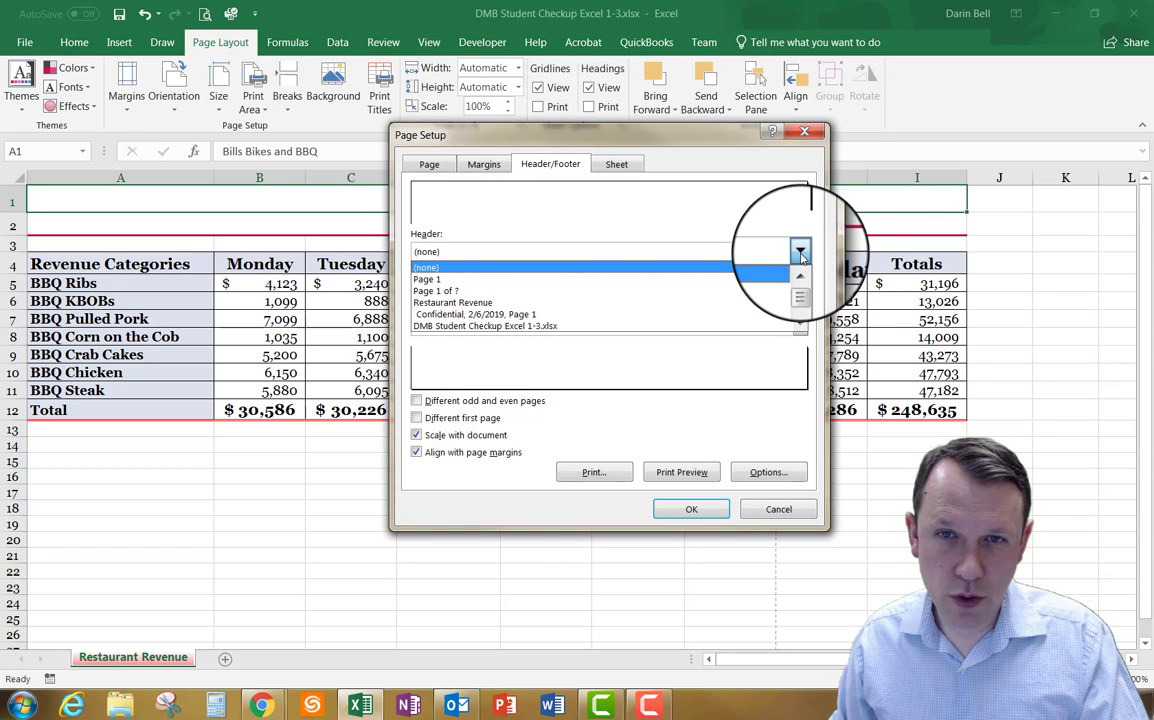
click(493, 327)
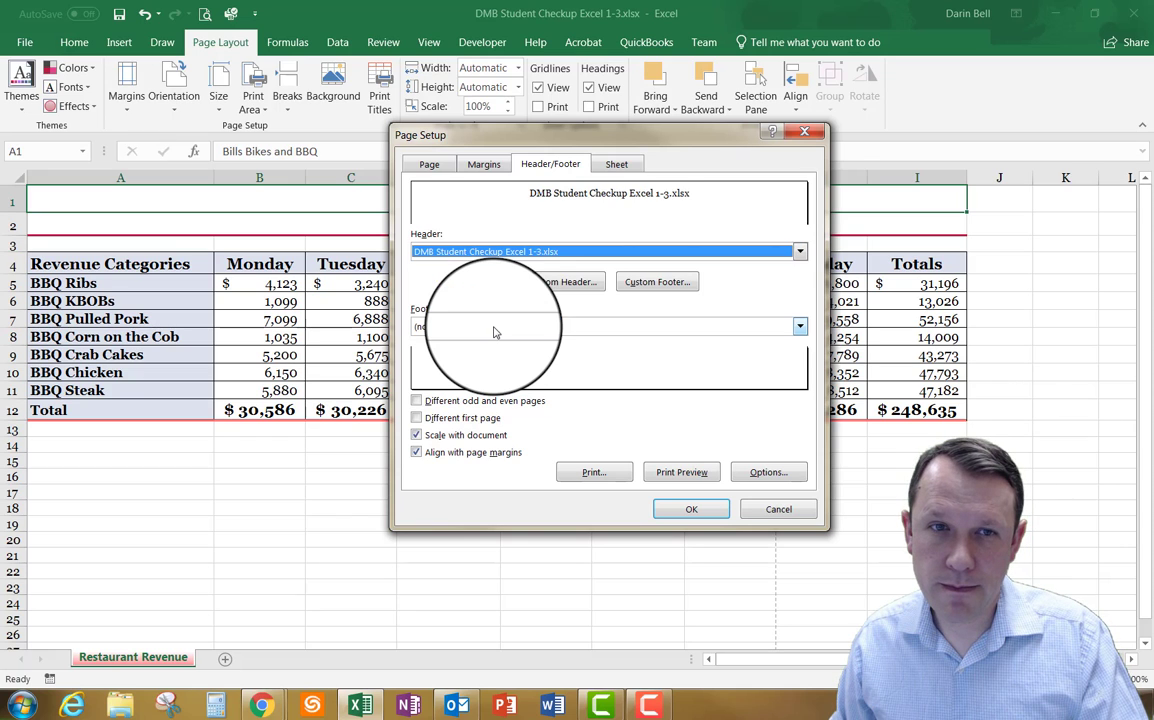
click(801, 329)
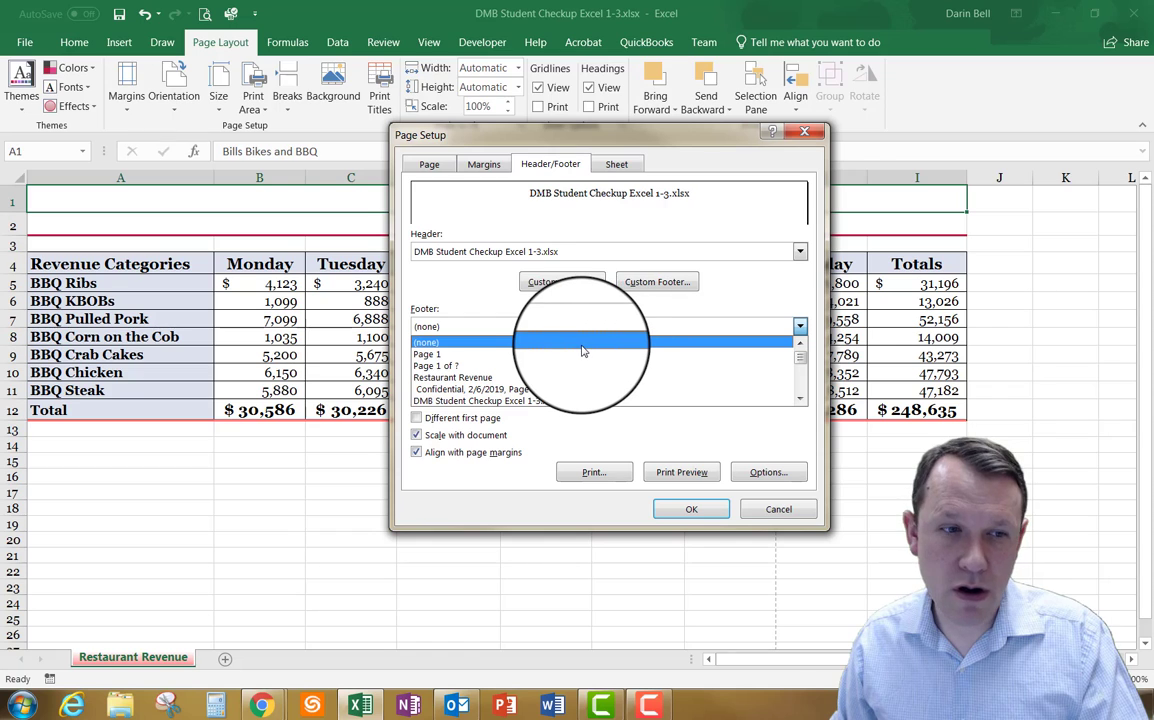
click(476, 386)
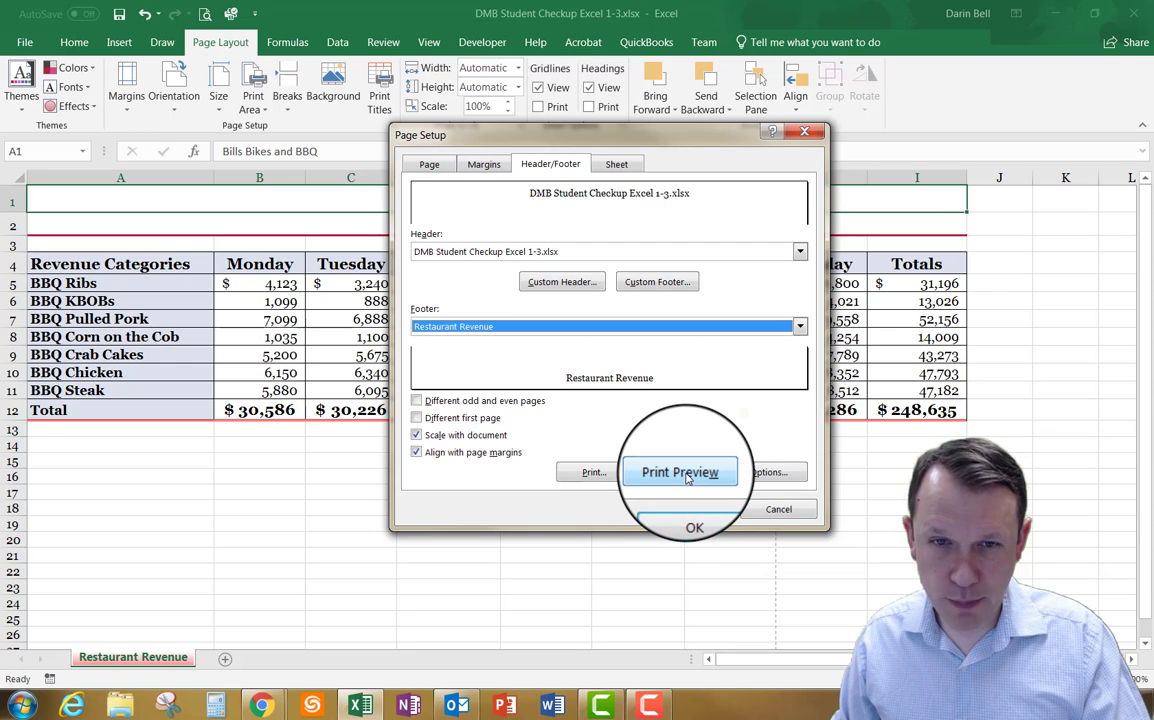
Review the page layout, header and footer in the print preview and return to the worksheet.
click(688, 474)
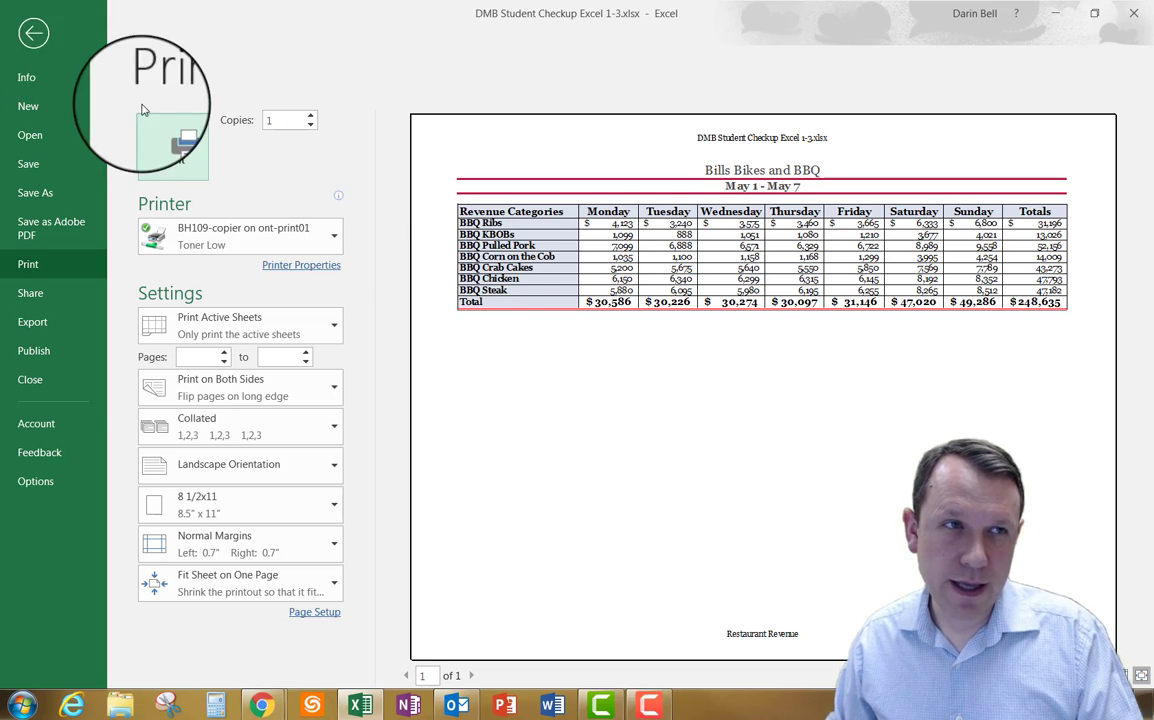
click(30, 36)
click(20, 45)
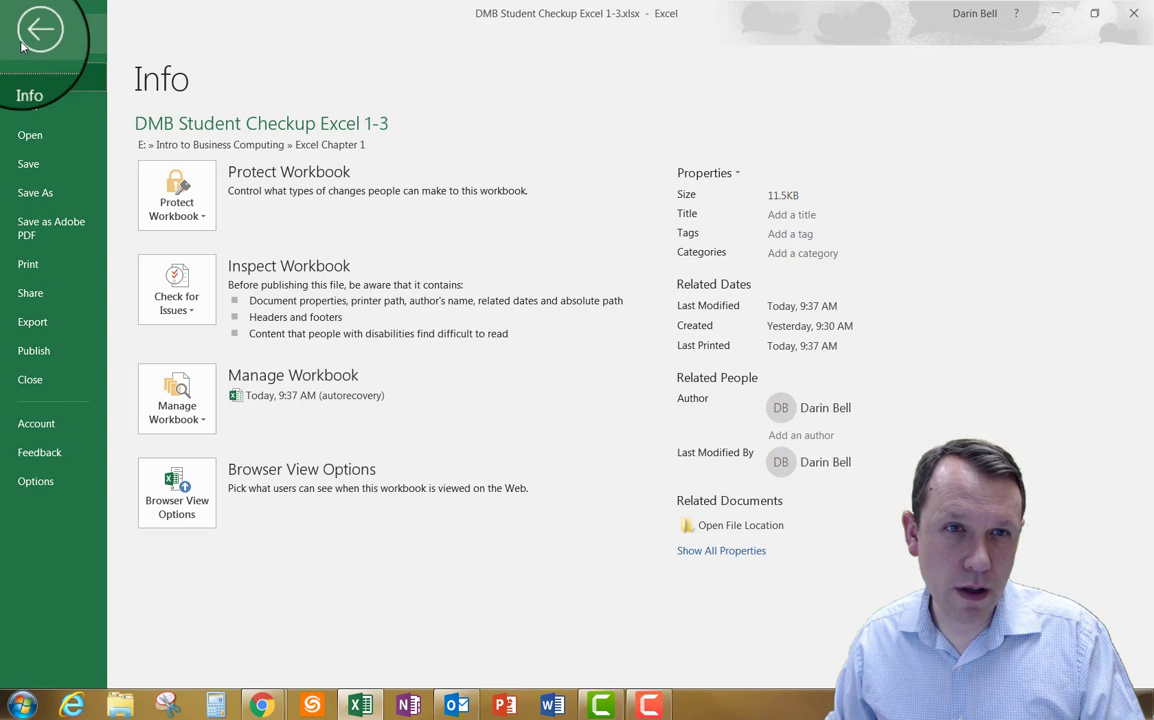
click(24, 42)
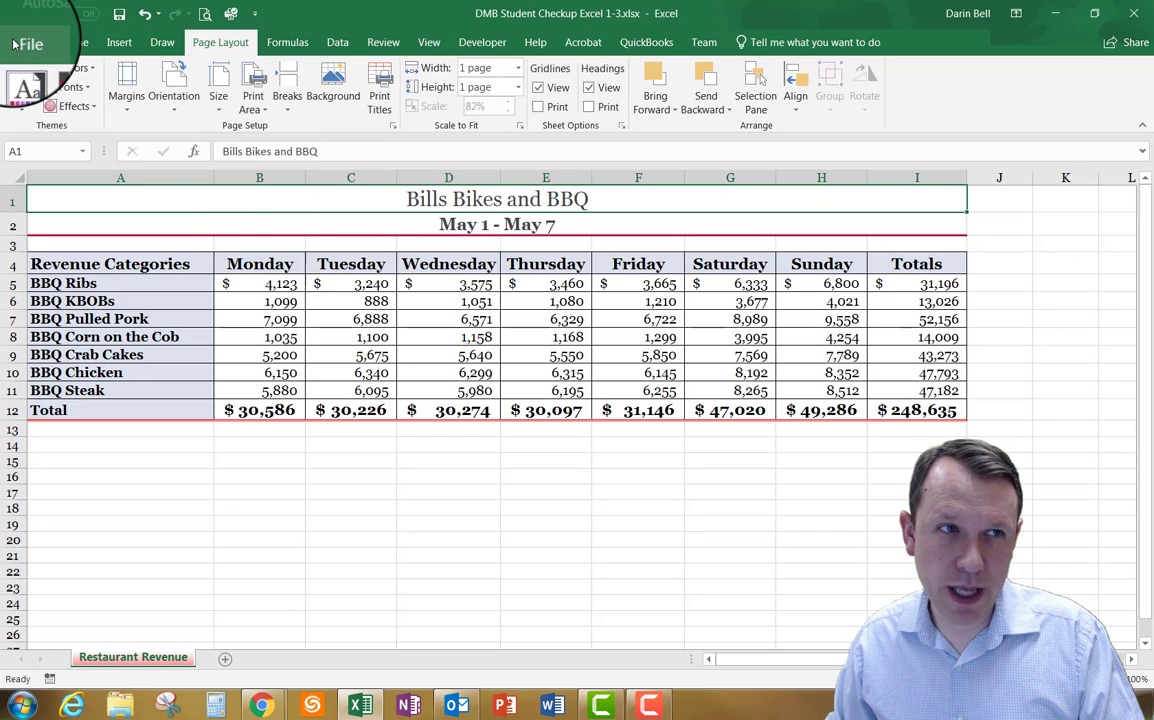
Check the print preview and print settings once more, and save the workbook.
click(20, 42)
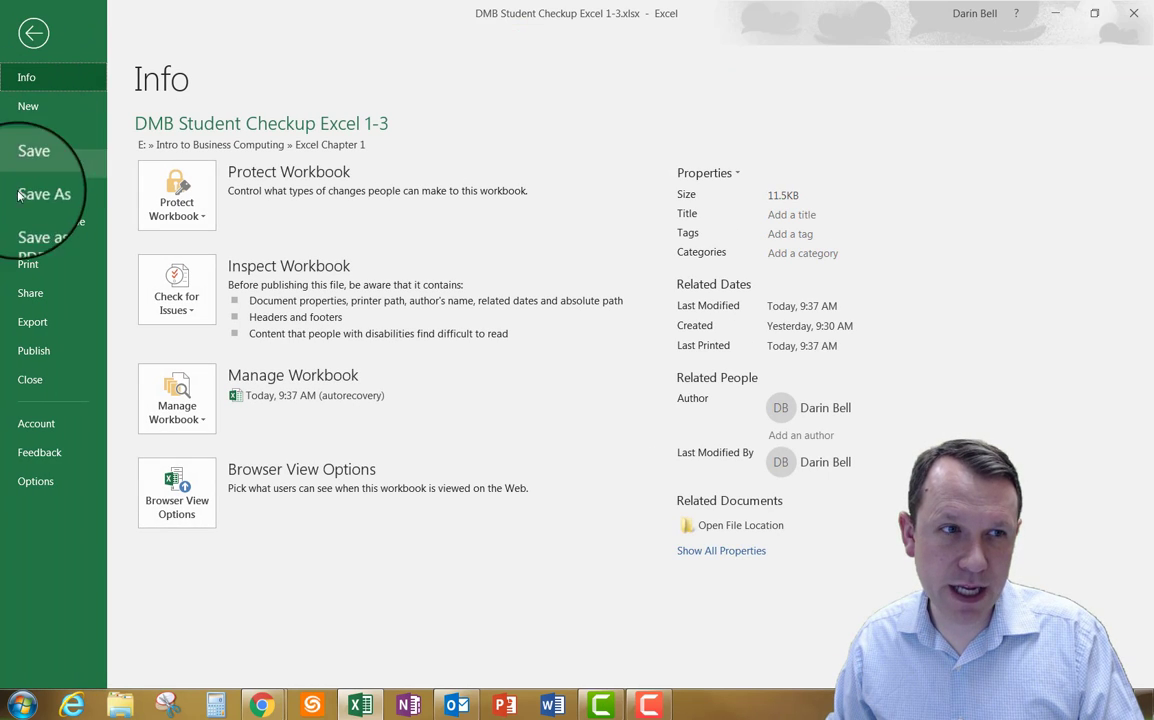
click(28, 265)
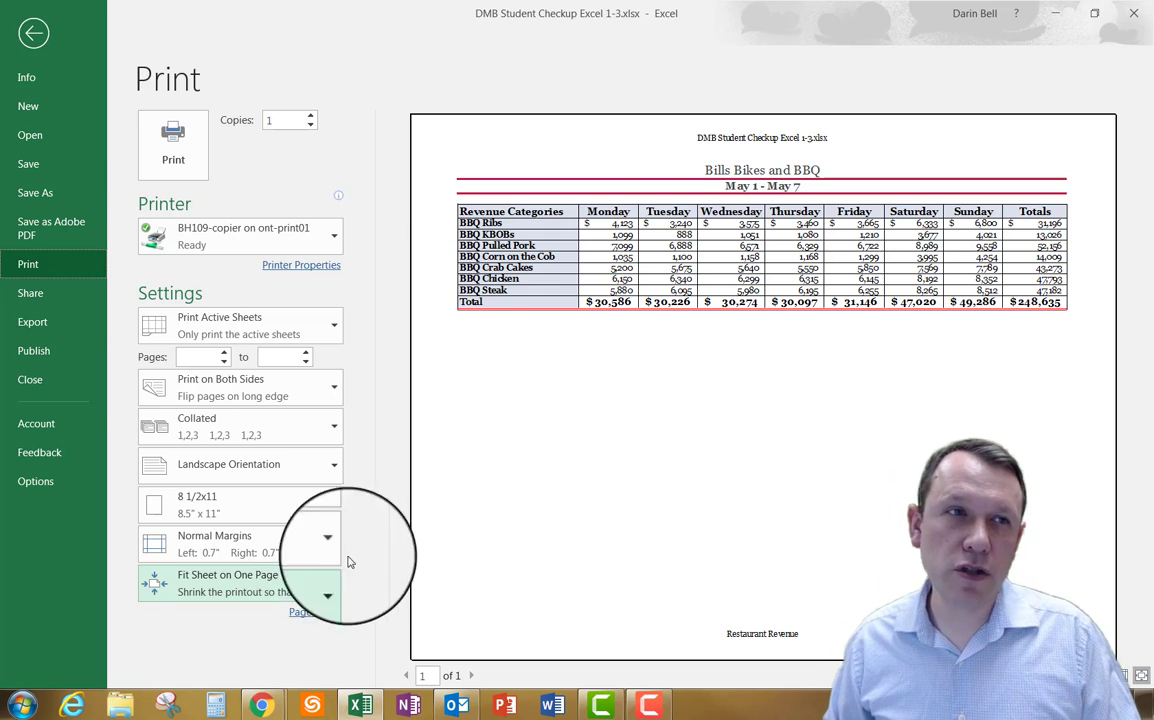
click(38, 38)
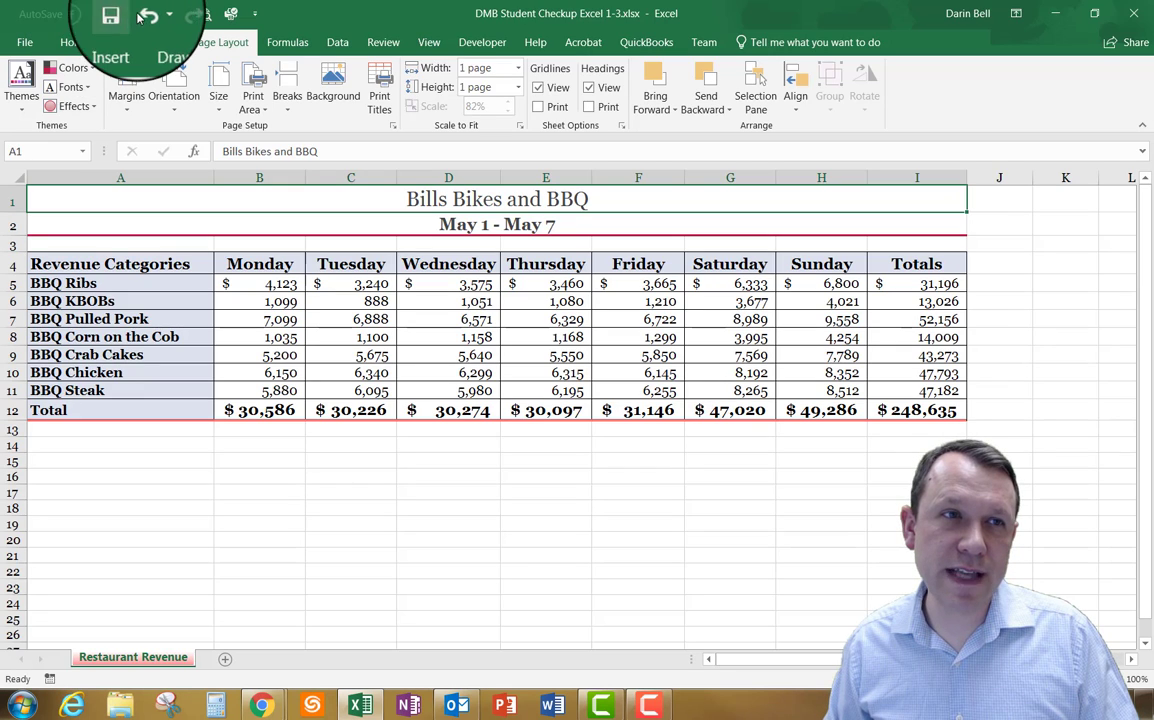
click(119, 14)
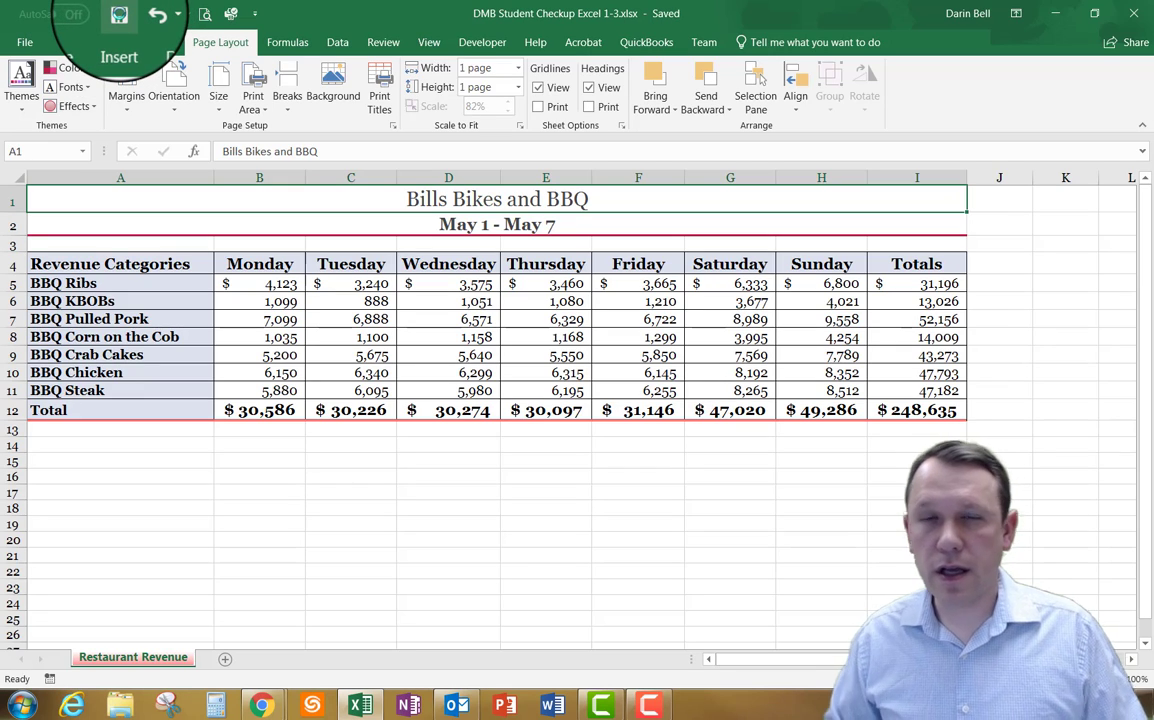